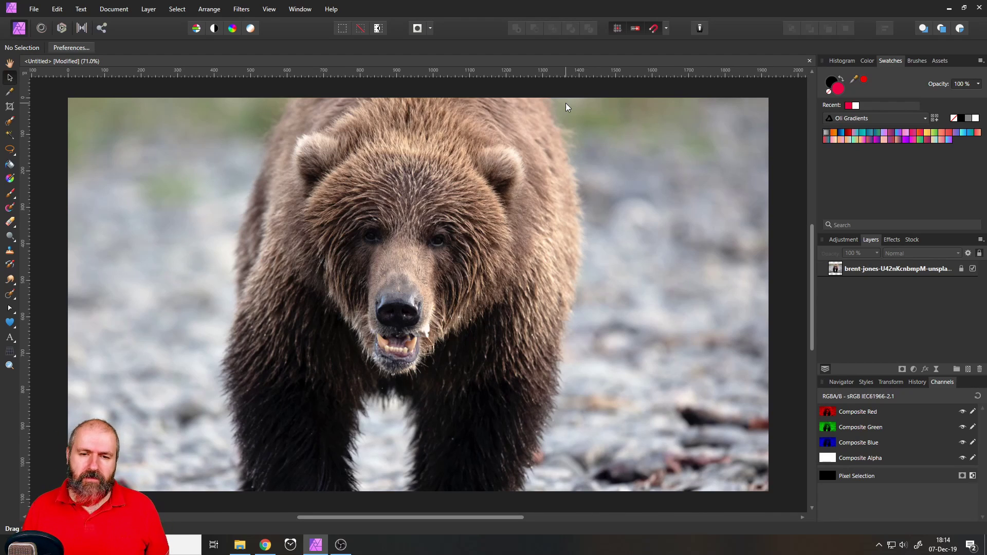
Try cropping the bear photo with millimetre units, then abandon the crop.
{"action": "left_click", "coordinate": [13, 109]}
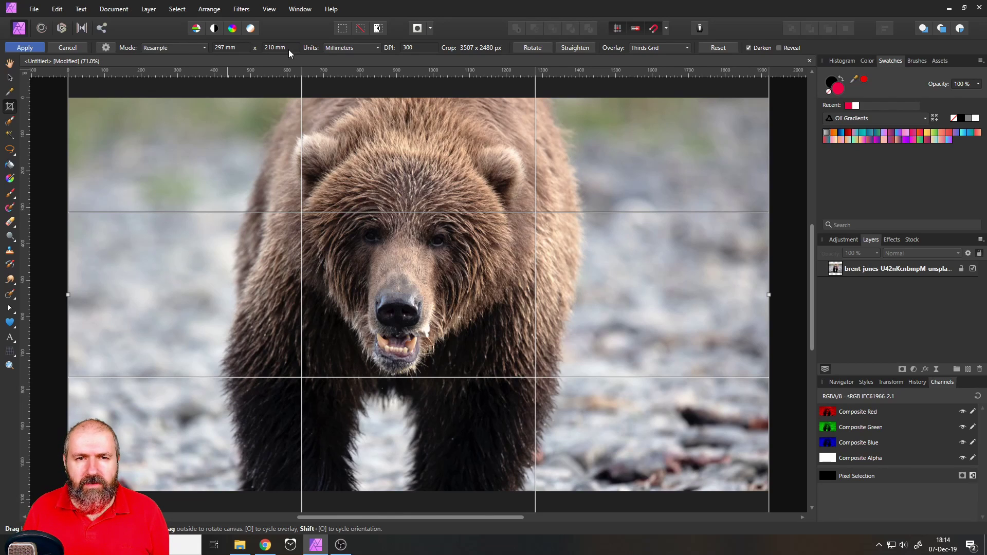
{"action": "left_click", "coordinate": [337, 49]}
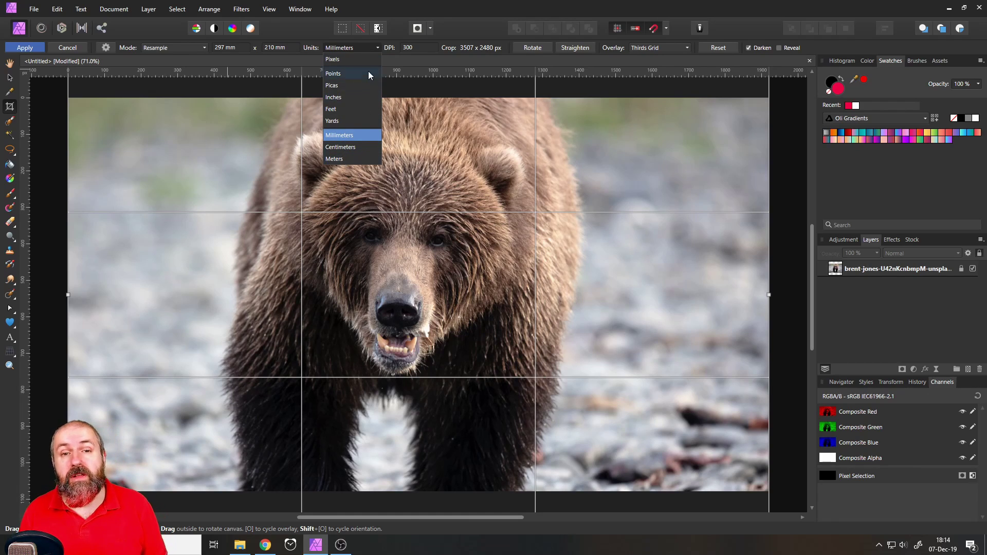
{"action": "left_click", "coordinate": [377, 48]}
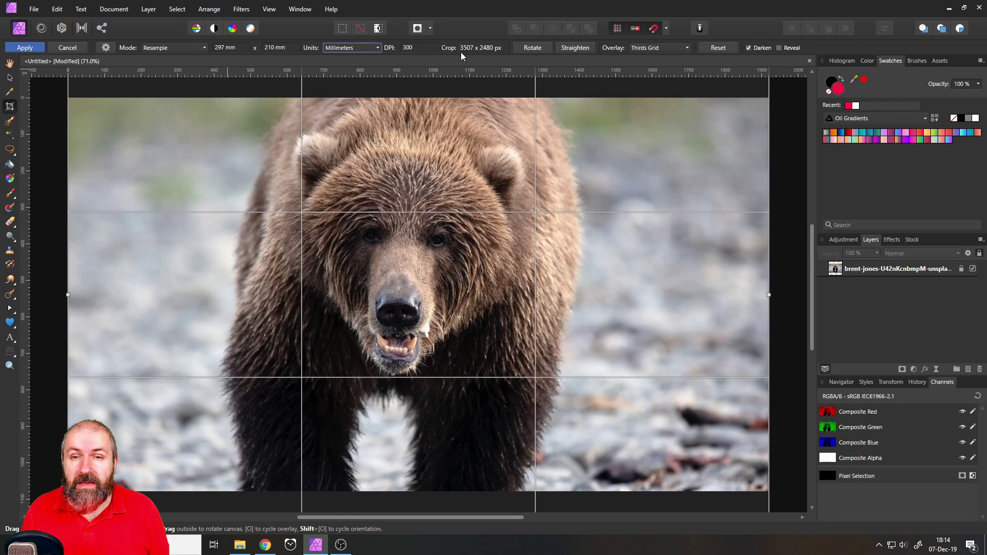
{"action": "left_click_drag", "start_coordinate": [219, 151], "coordinate": [366, 267]}
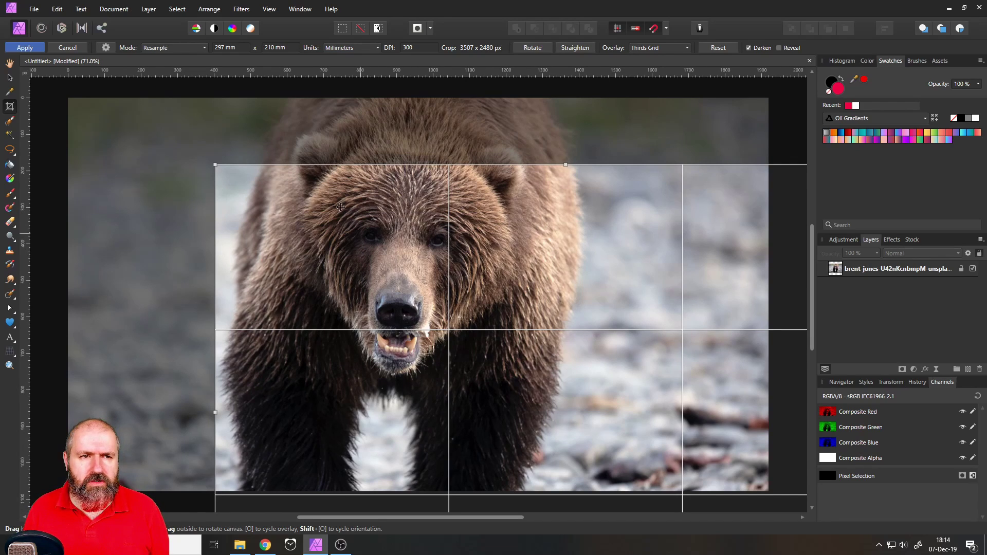
{"action": "left_click", "coordinate": [67, 48]}
{"action": "key", "text": "h"}
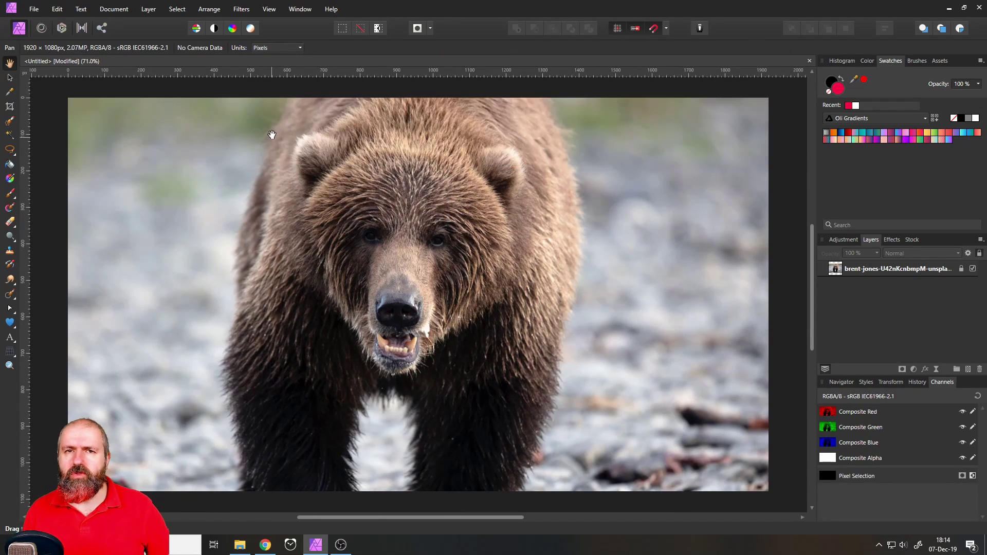
Close the bear photo without saving and create a new 1920×1080 px transparent web document.
{"action": "left_click", "coordinate": [810, 61]}
{"action": "left_click", "coordinate": [489, 276]}
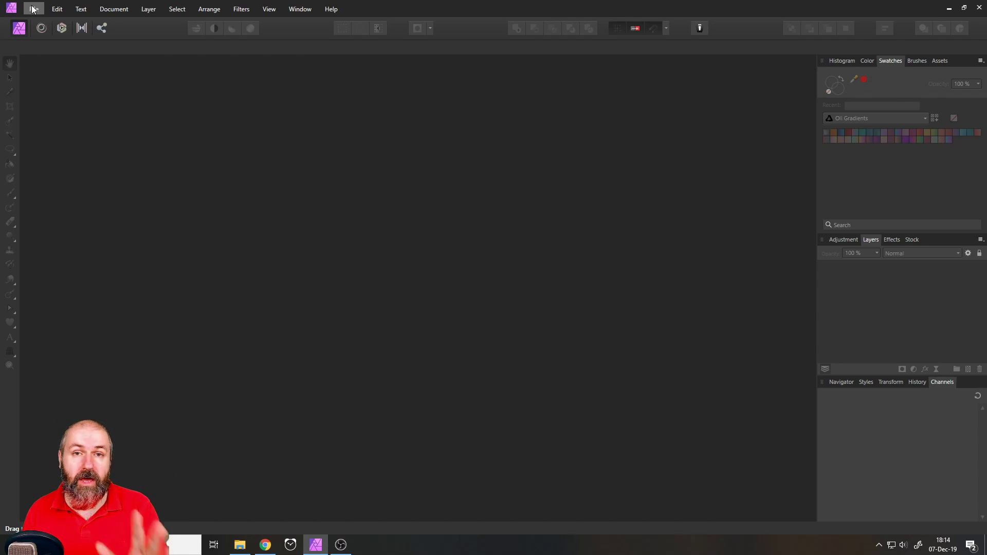
{"action": "left_click", "coordinate": [33, 9]}
{"action": "left_click", "coordinate": [32, 35]}
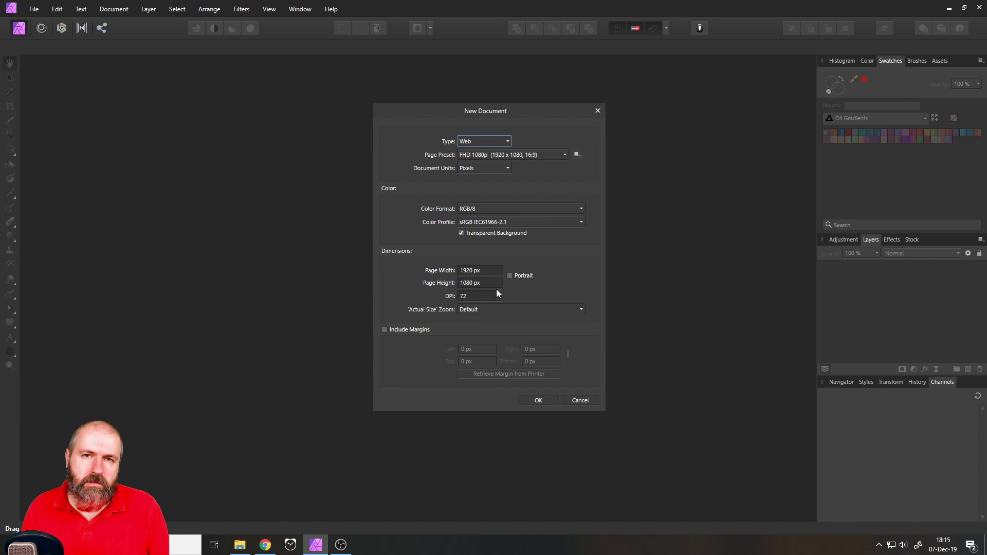
{"action": "left_click", "coordinate": [544, 401]}
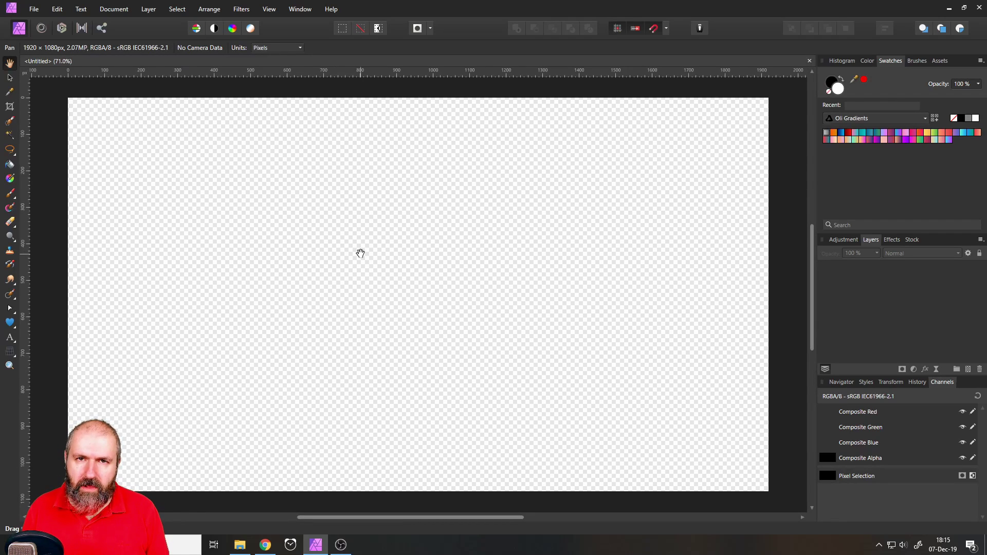
Place the bear JPG onto the new page at full size.
{"action": "left_click", "coordinate": [33, 10]}
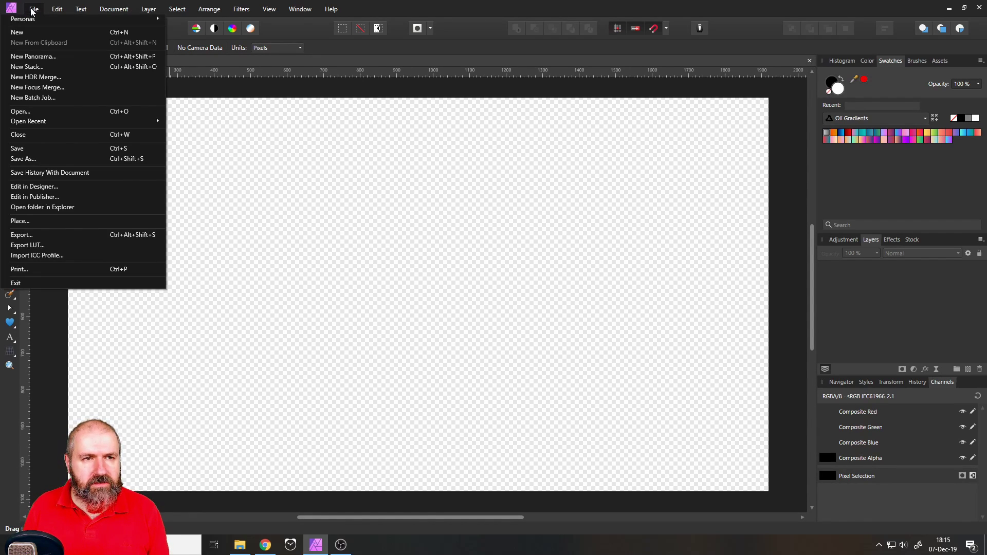
{"action": "left_click", "coordinate": [21, 221]}
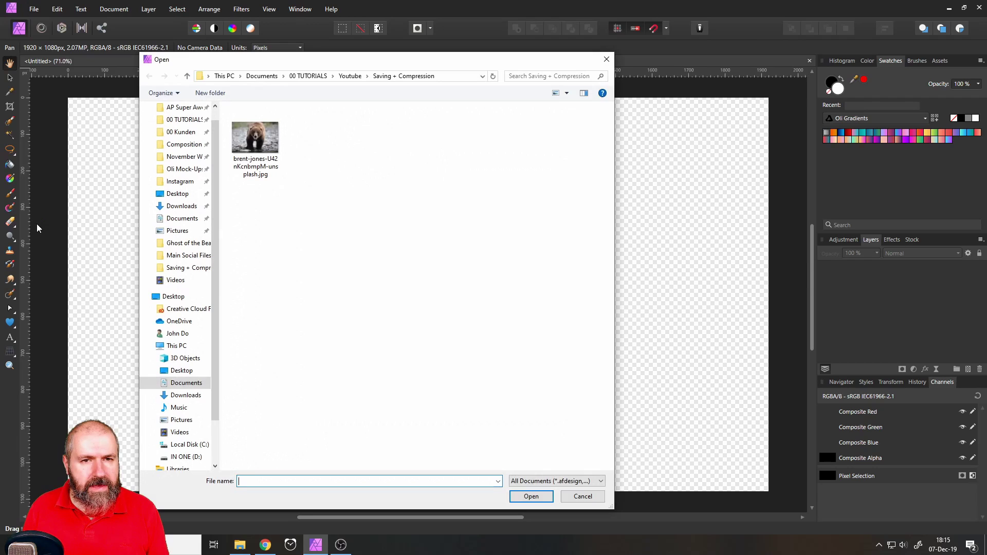
{"action": "double_click", "coordinate": [271, 142]}
{"action": "left_click", "coordinate": [331, 218]}
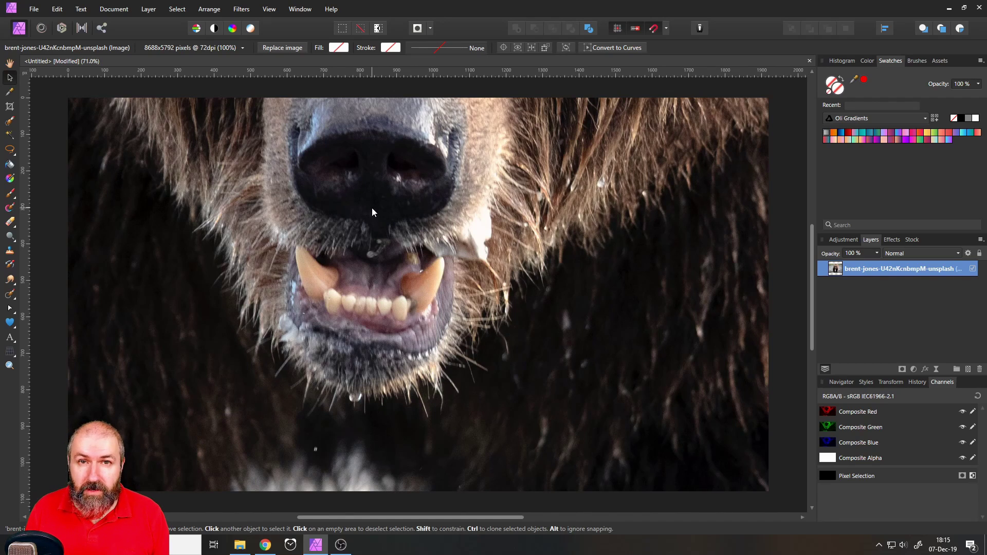
Start placing another image, then cancel the Place dialog.
{"action": "left_click", "coordinate": [34, 9]}
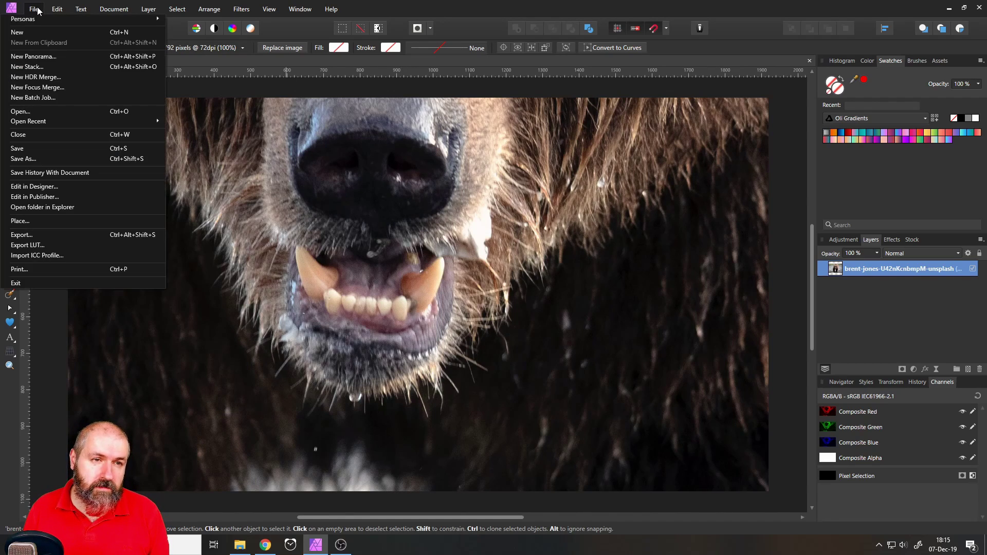
{"action": "left_click", "coordinate": [24, 221]}
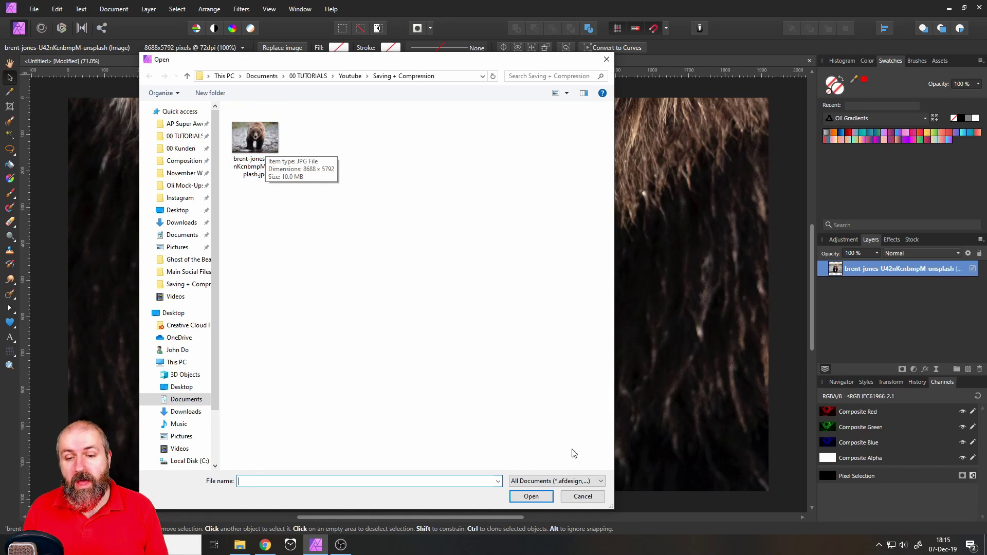
{"action": "left_click", "coordinate": [581, 496]}
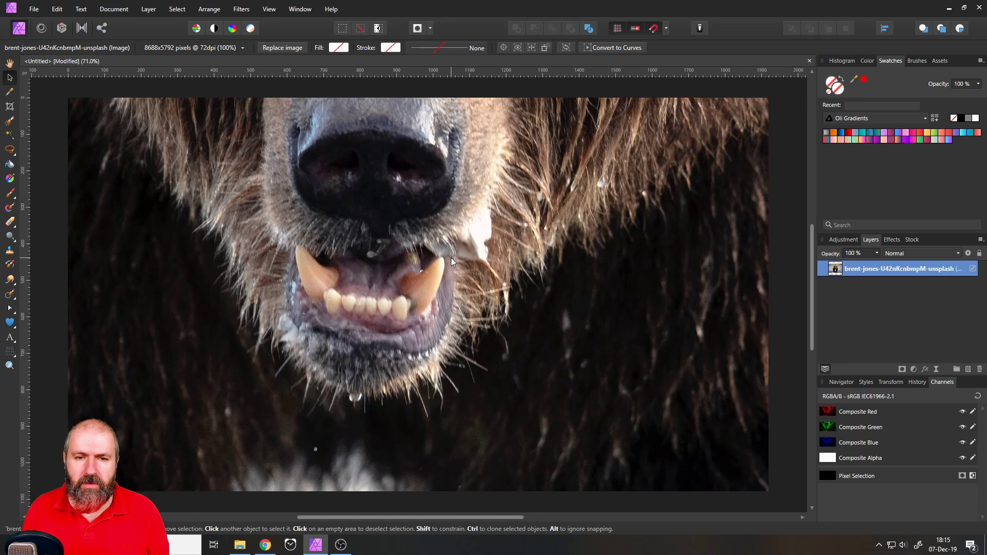
Shrink the placed bear photo to about 22% and centre it on the page.
{"action": "scroll", "coordinate": [386, 280], "scroll_direction": "down", "scroll_amount": 10}
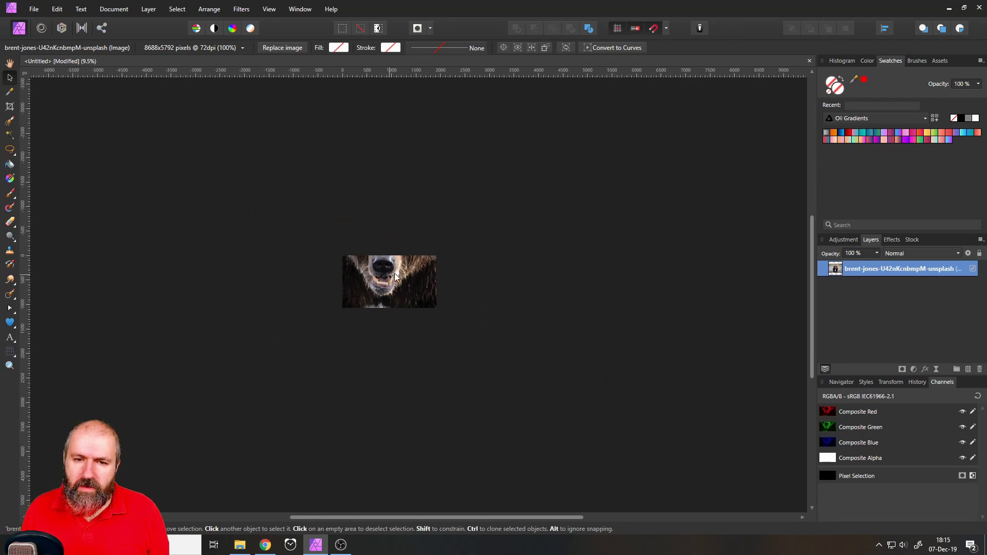
{"action": "left_click", "coordinate": [398, 276]}
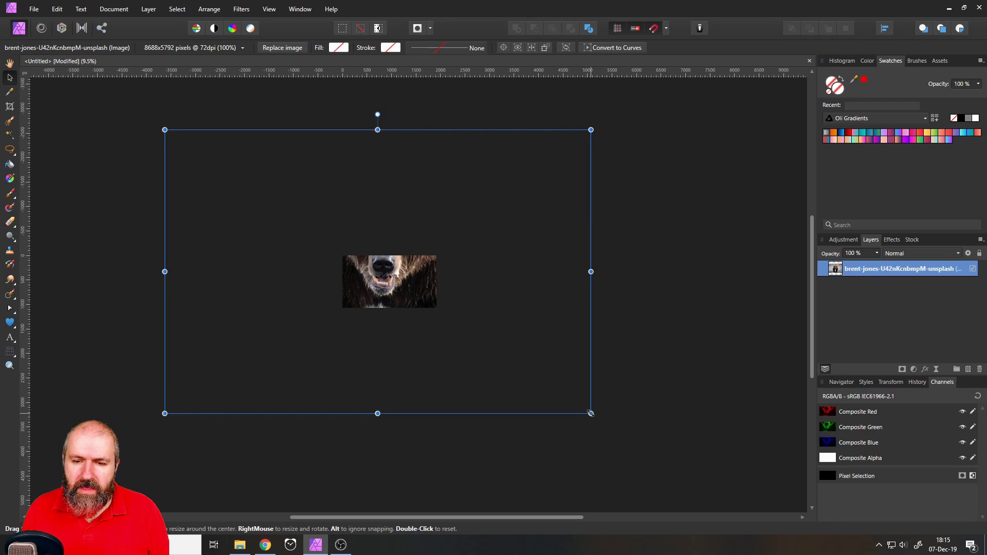
{"action": "left_click_drag", "start_coordinate": [590, 413], "coordinate": [260, 194]}
{"action": "left_click_drag", "start_coordinate": [221, 155], "coordinate": [396, 283]}
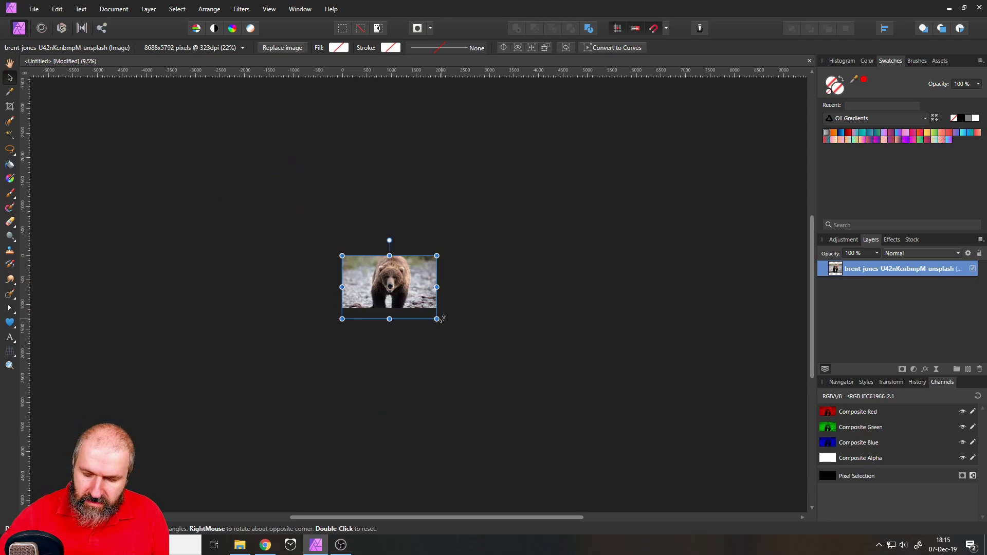
{"action": "key", "text": "ctrl+0"}
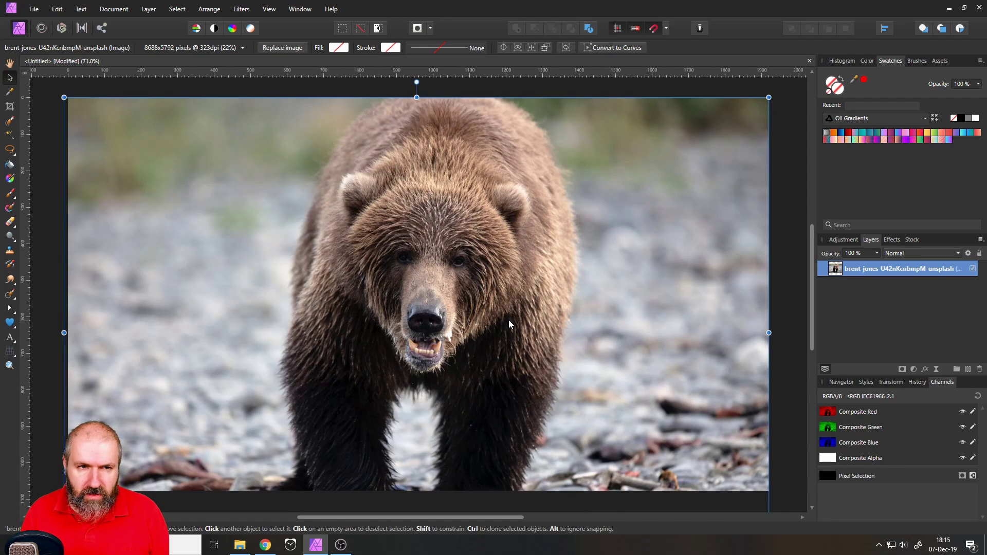
{"action": "left_click_drag", "start_coordinate": [508, 320], "coordinate": [507, 299]}
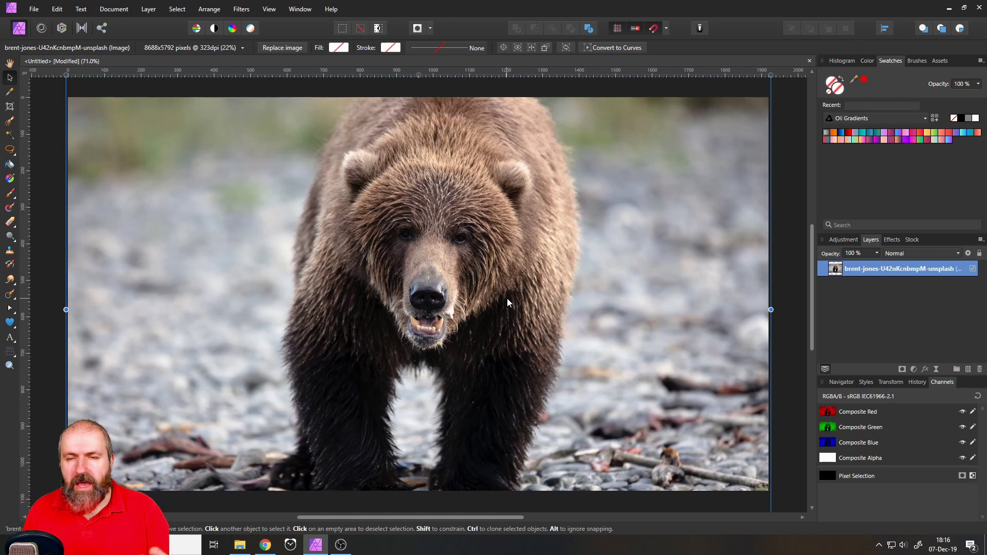
Resize and reposition the photo to fill the 1920×1080 page, then lock its layer.
{"action": "scroll", "coordinate": [517, 242], "scroll_direction": "down", "scroll_amount": 3}
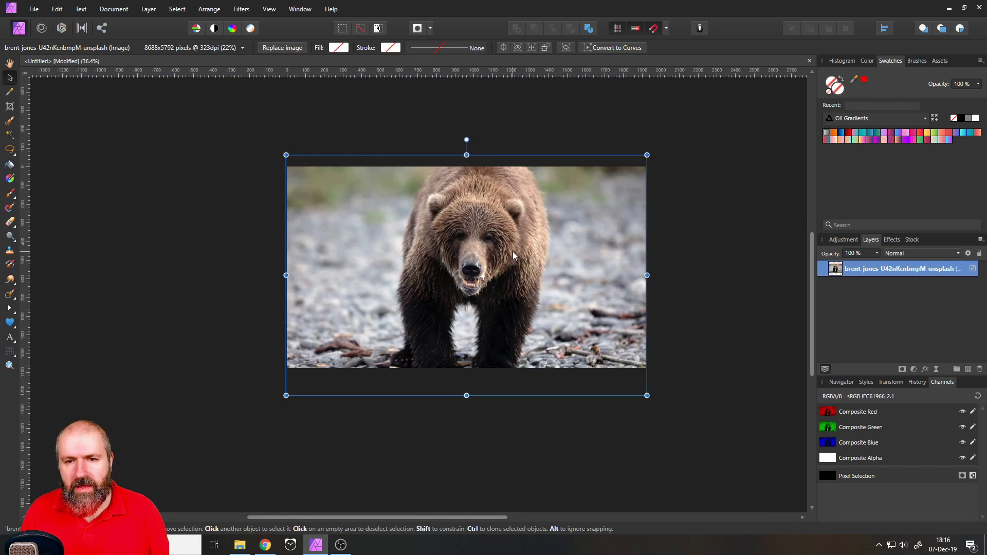
{"action": "left_click_drag", "start_coordinate": [646, 155], "coordinate": [757, 81]}
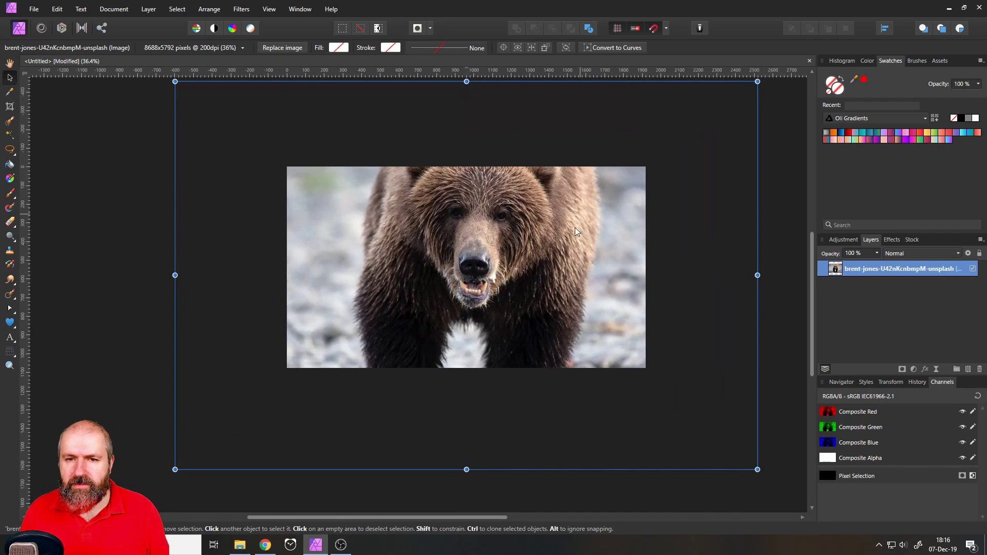
{"action": "mouse_move", "coordinate": [556, 260]}
{"action": "left_mouse_down"}
{"action": "mouse_move", "coordinate": [446, 248]}
{"action": "mouse_move", "coordinate": [448, 291]}
{"action": "mouse_move", "coordinate": [538, 264]}
{"action": "mouse_move", "coordinate": [616, 209]}
{"action": "mouse_move", "coordinate": [531, 264]}
{"action": "mouse_move", "coordinate": [544, 248]}
{"action": "mouse_move", "coordinate": [541, 273]}
{"action": "mouse_move", "coordinate": [542, 257]}
{"action": "left_mouse_up"}
{"action": "left_click_drag", "start_coordinate": [739, 468], "coordinate": [551, 342]}
{"action": "left_click_drag", "start_coordinate": [461, 273], "coordinate": [575, 332]}
{"action": "left_click_drag", "start_coordinate": [666, 407], "coordinate": [645, 392]}
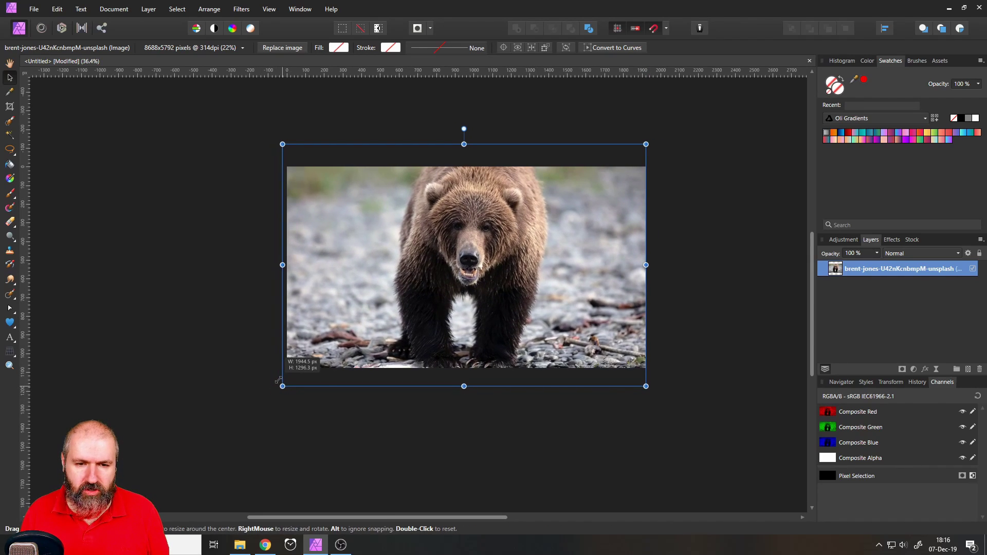
{"action": "left_click_drag", "start_coordinate": [279, 379], "coordinate": [278, 379]}
{"action": "key", "text": "ctrl+0"}
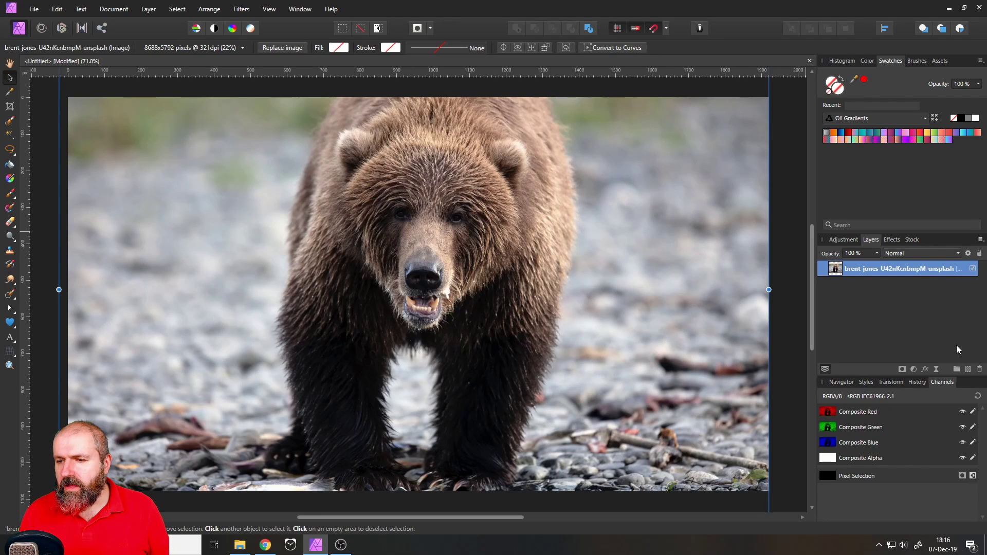
{"action": "left_click", "coordinate": [979, 253]}
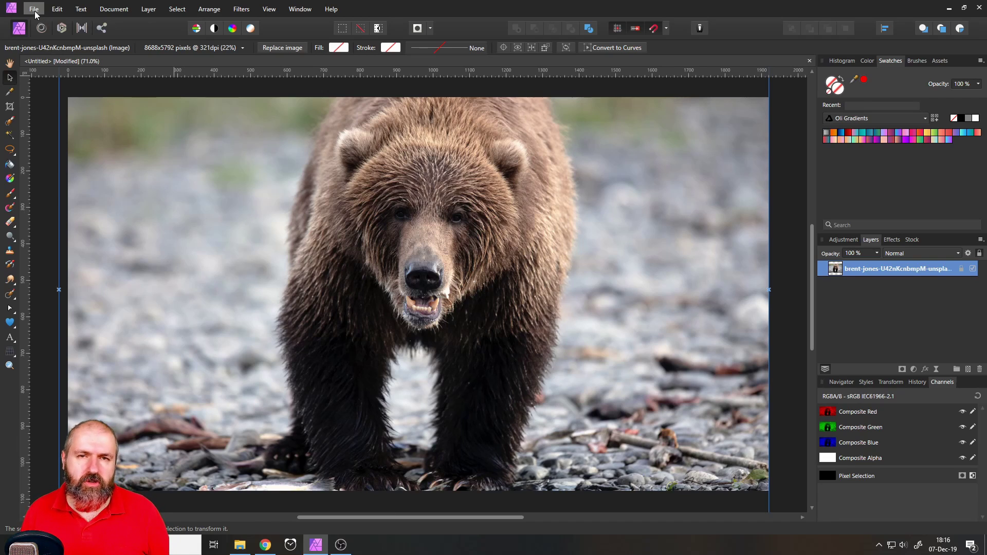
Bring up the File menu again after briefly closing it, ready to export.
{"action": "left_click", "coordinate": [34, 10]}
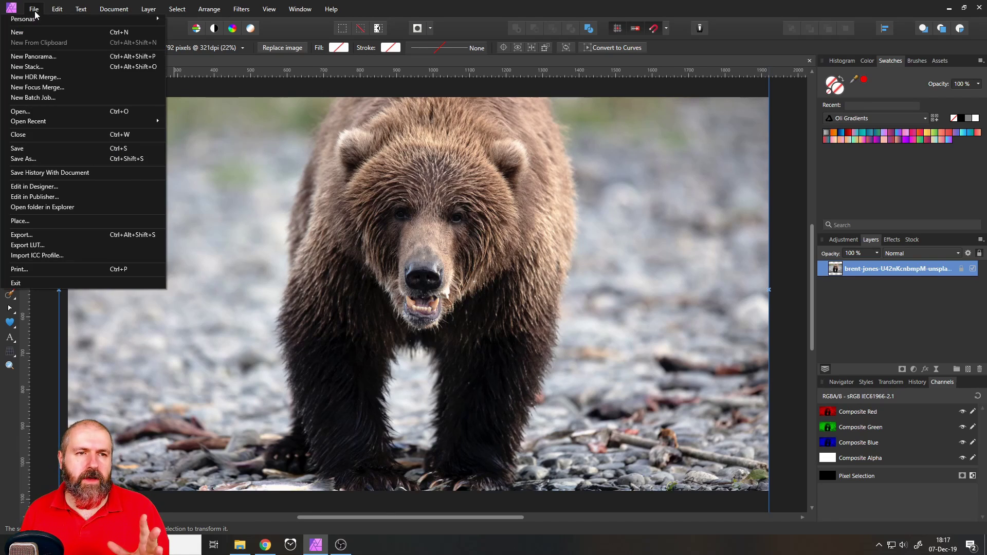
{"action": "left_click", "coordinate": [35, 10]}
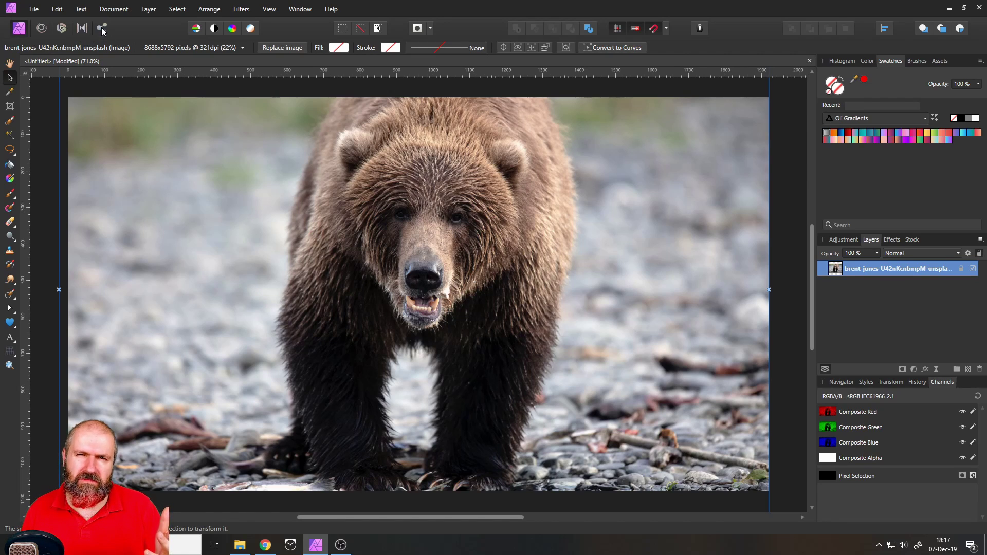
{"action": "left_click", "coordinate": [33, 10]}
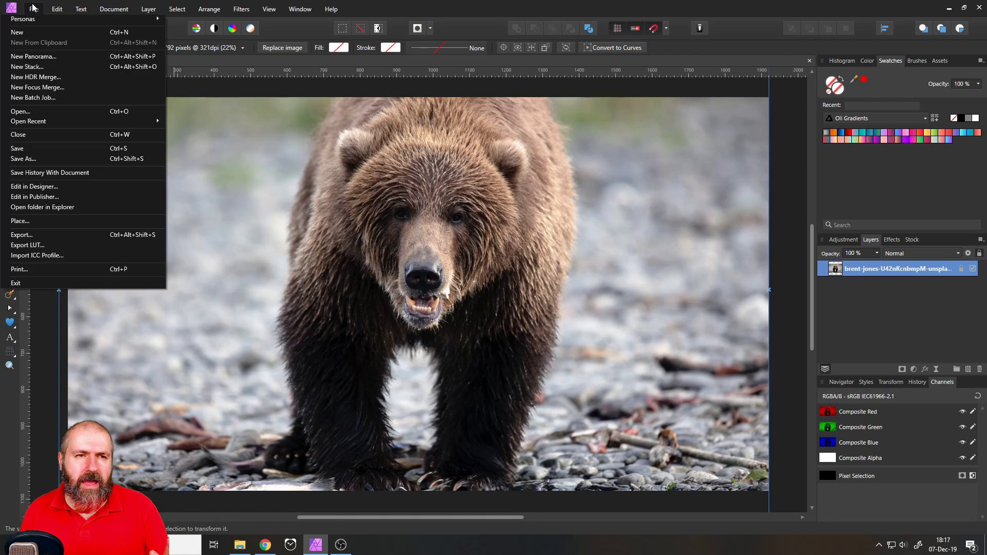
Bring up Export settings, move the dialog off the bear, and choose JPEG at quality 80.
{"action": "left_click", "coordinate": [37, 235]}
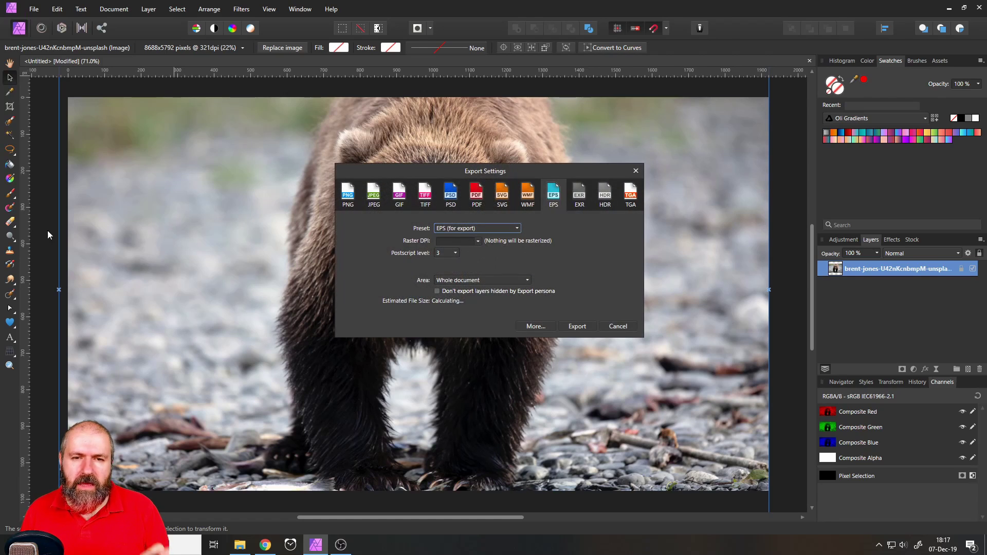
{"action": "left_click_drag", "start_coordinate": [382, 172], "coordinate": [317, 171]}
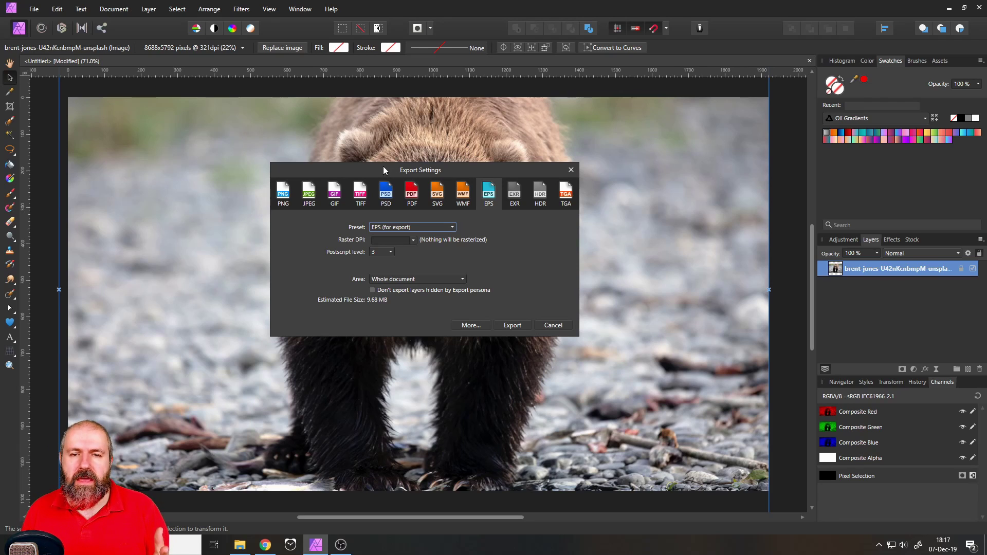
{"action": "left_click_drag", "start_coordinate": [382, 167], "coordinate": [565, 185]}
{"action": "left_click", "coordinate": [493, 215]}
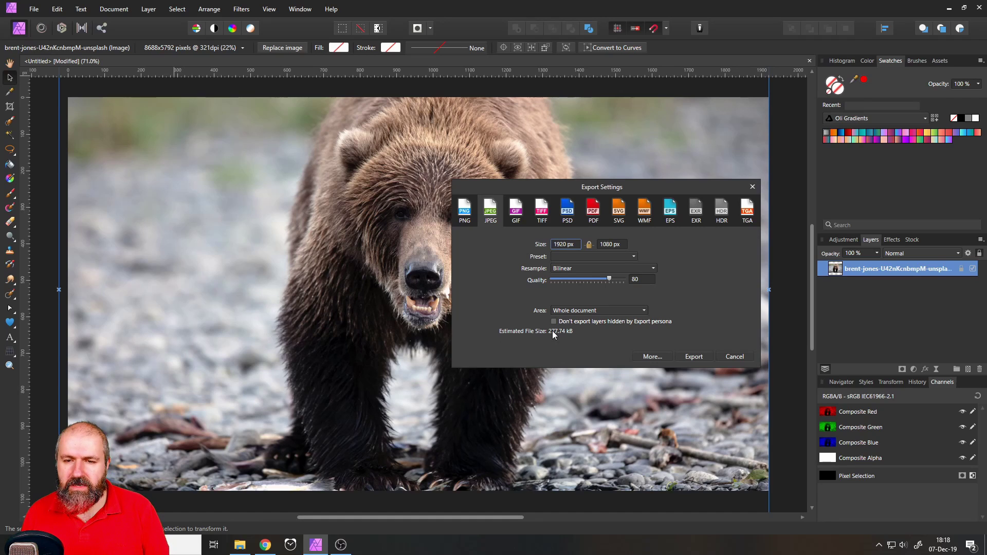
{"action": "left_click_drag", "start_coordinate": [609, 278], "coordinate": [634, 283]}
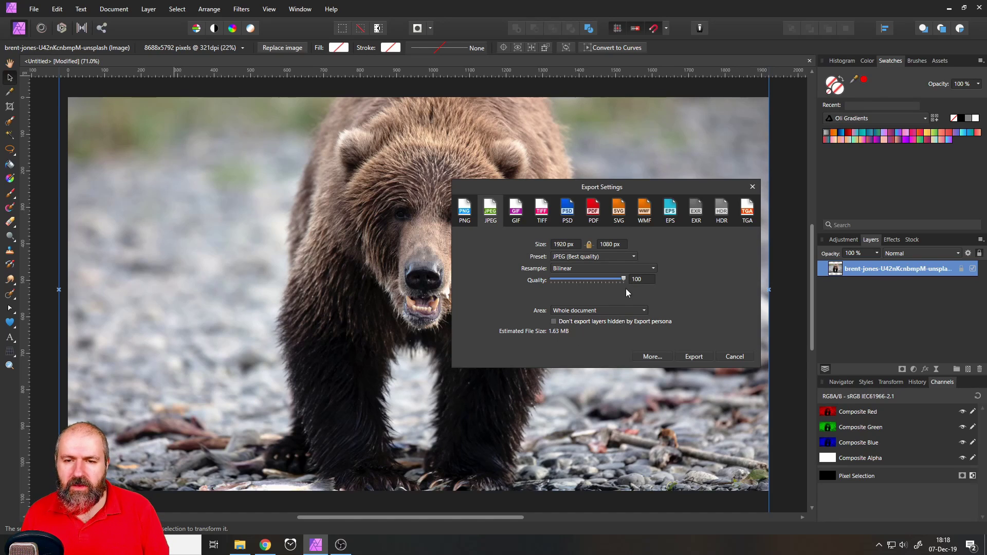
{"action": "left_click_drag", "start_coordinate": [624, 279], "coordinate": [613, 283]}
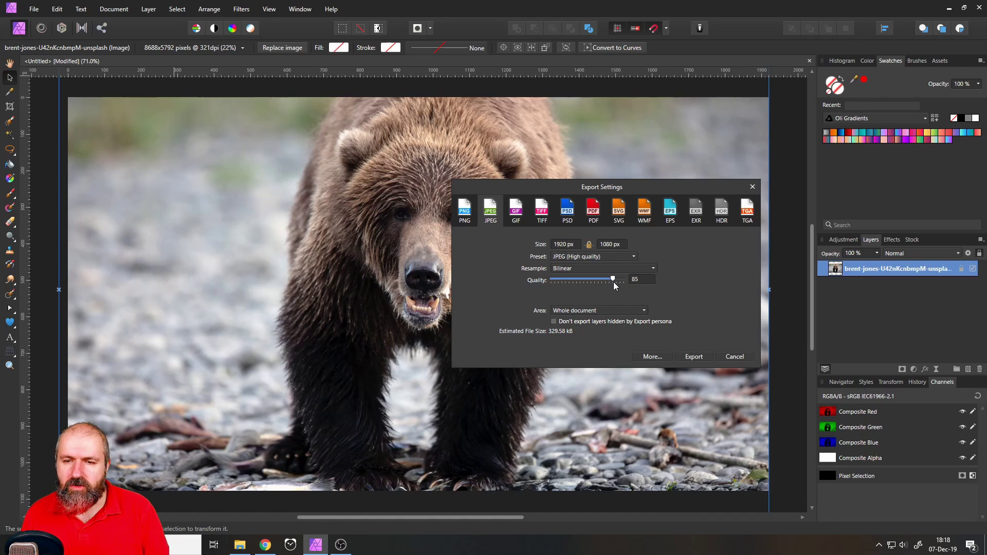
{"action": "left_click", "coordinate": [567, 259]}
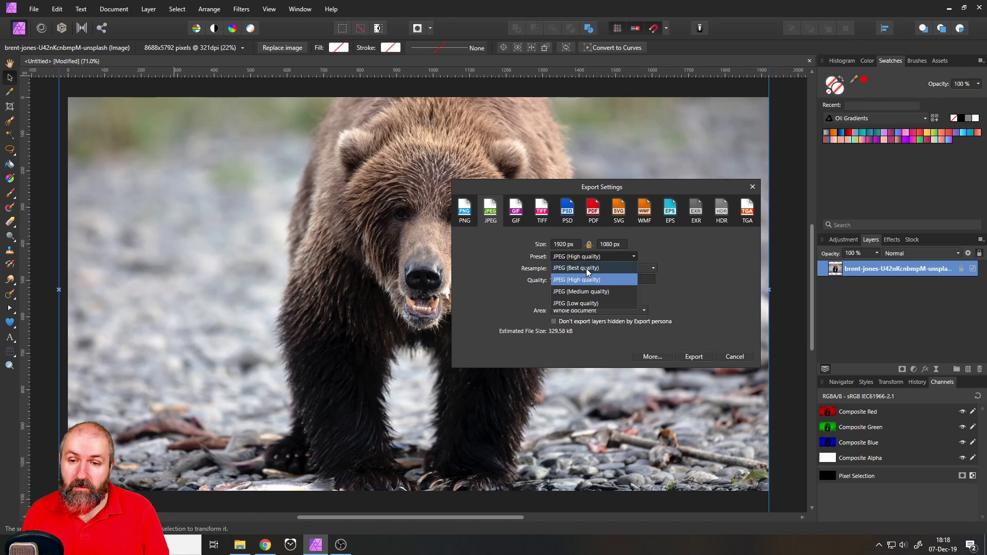
{"action": "left_click", "coordinate": [587, 270]}
{"action": "left_click", "coordinate": [580, 256]}
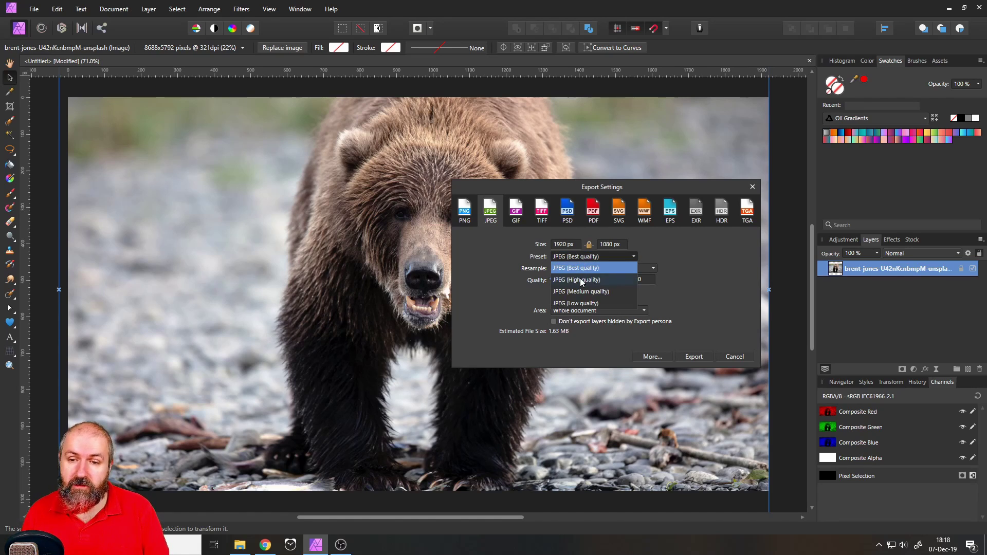
{"action": "left_click", "coordinate": [580, 280]}
{"action": "left_click", "coordinate": [589, 260]}
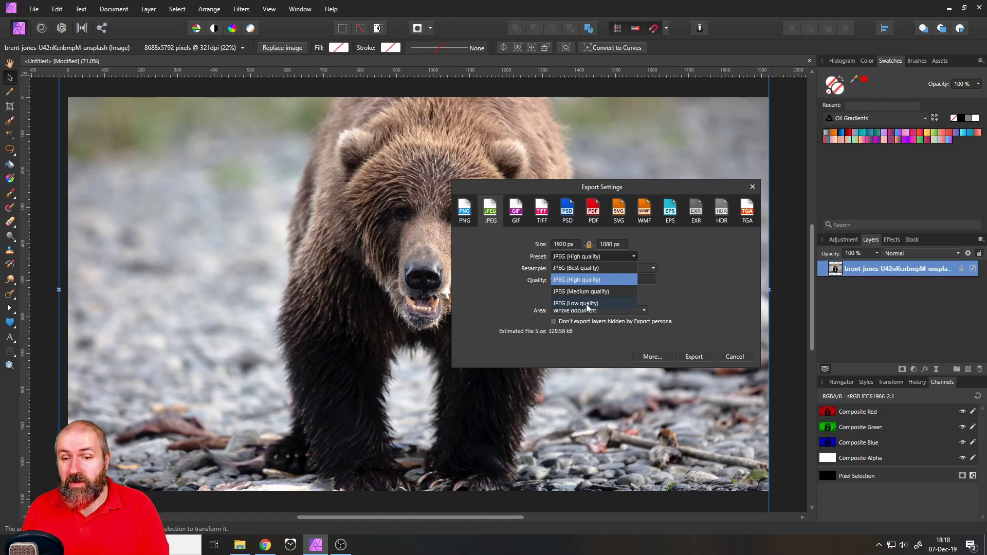
{"action": "left_click", "coordinate": [574, 281]}
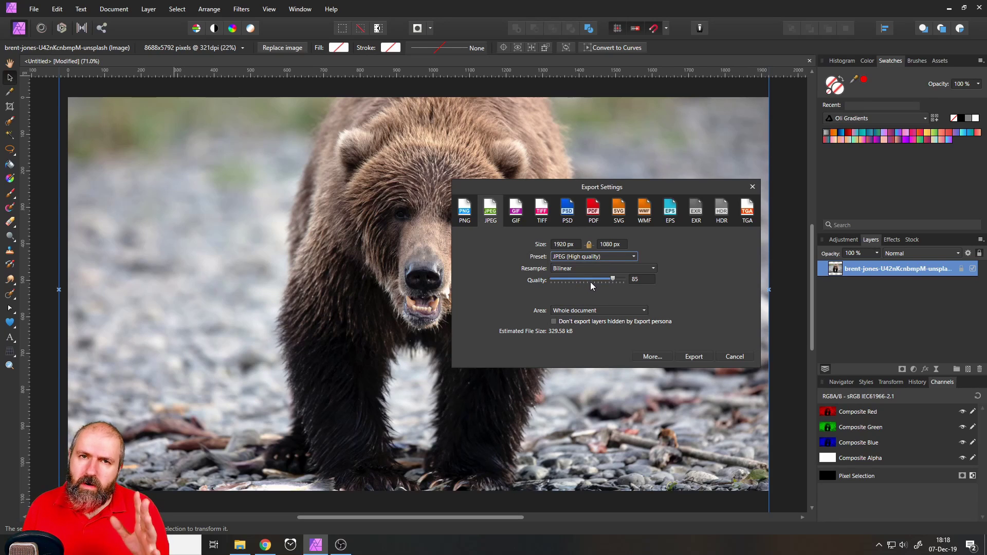
{"action": "left_click_drag", "start_coordinate": [612, 279], "coordinate": [606, 280]}
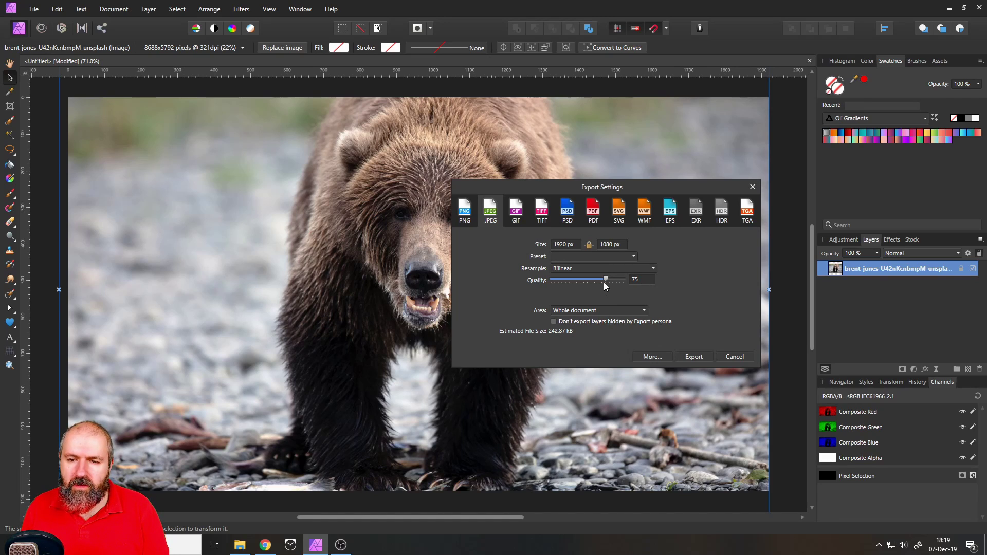
{"action": "left_click_drag", "start_coordinate": [605, 279], "coordinate": [612, 280]}
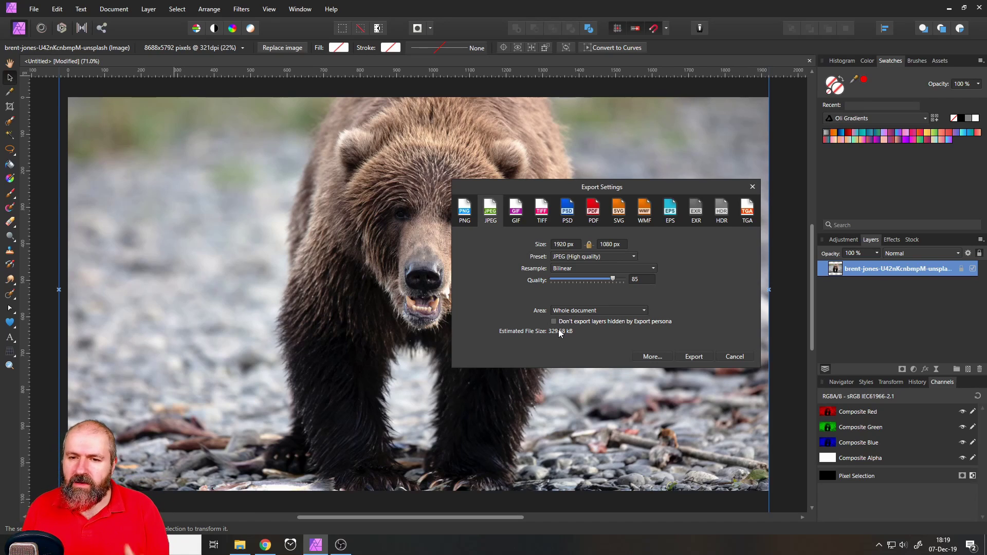
{"action": "left_click_drag", "start_coordinate": [562, 183], "coordinate": [489, 163]}
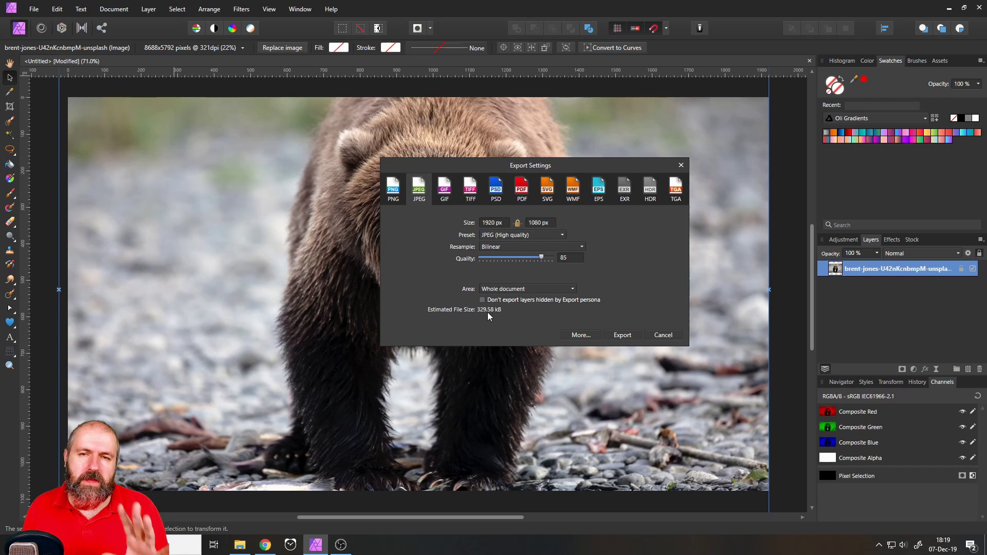
Switch the export format to PNG, estimated at 2.49 MB.
{"action": "left_click", "coordinate": [394, 191]}
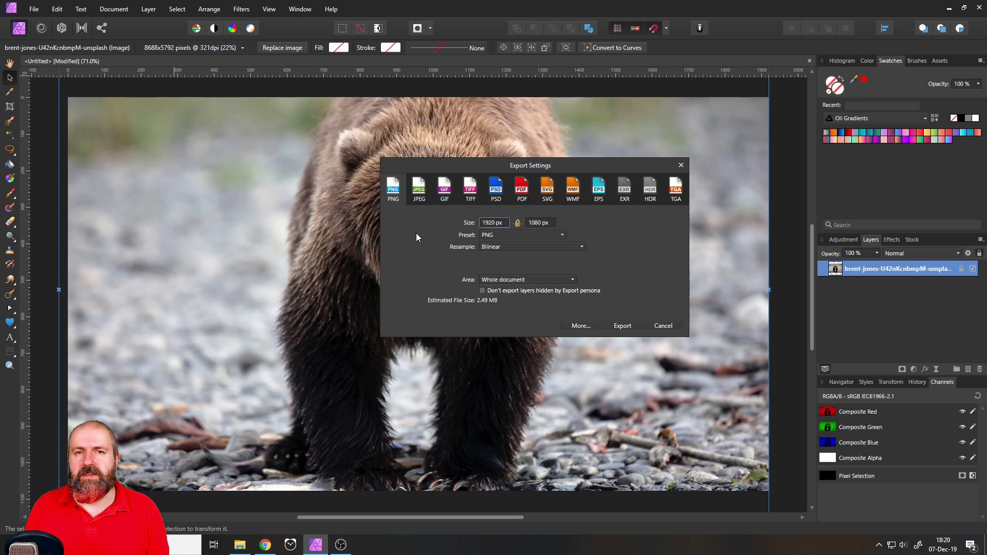
Switch the export format to GIF with the GIF RGB preset, estimated at 1.42 MB.
{"action": "left_click", "coordinate": [446, 189]}
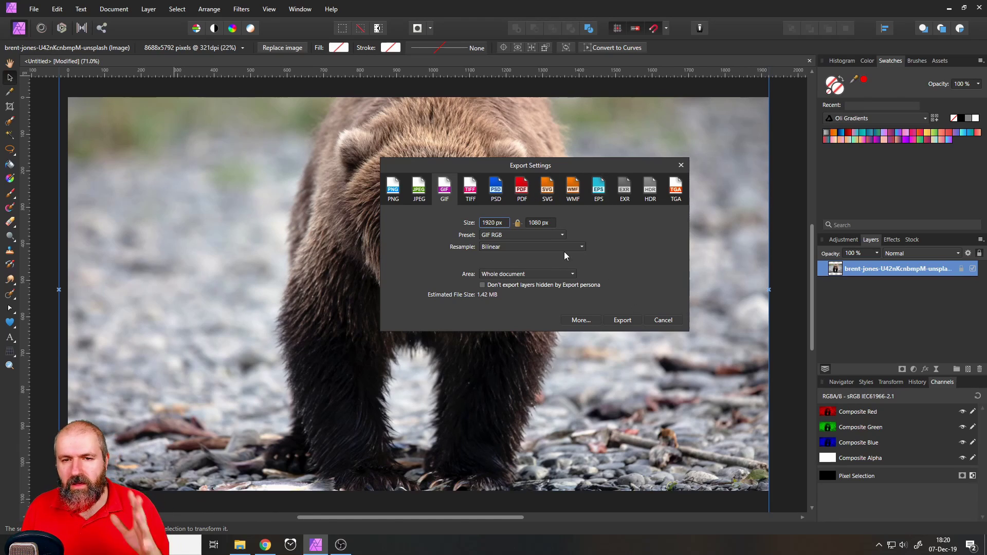
Export the image as a quality-85 JPEG saved as b.jpg.
{"action": "left_click", "coordinate": [420, 198]}
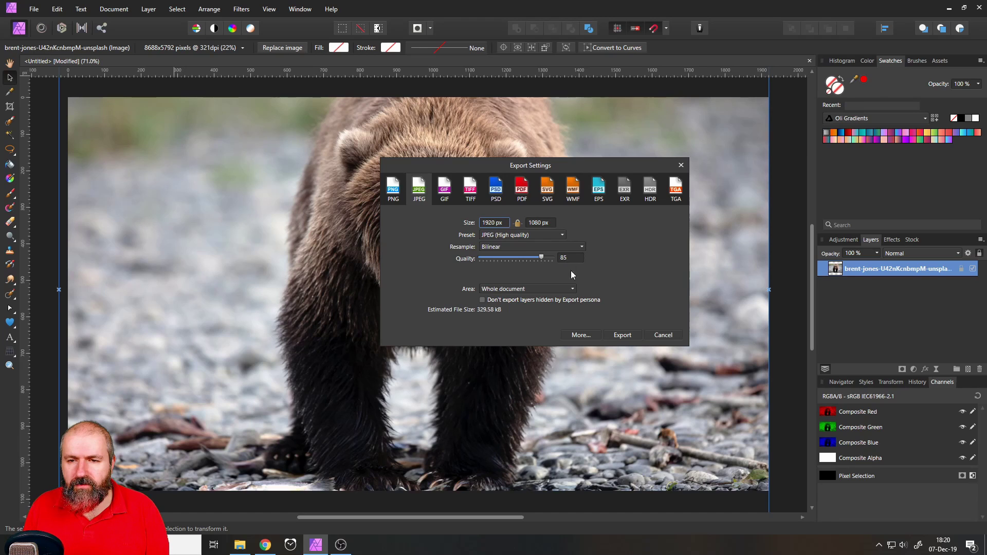
{"action": "left_click", "coordinate": [622, 334]}
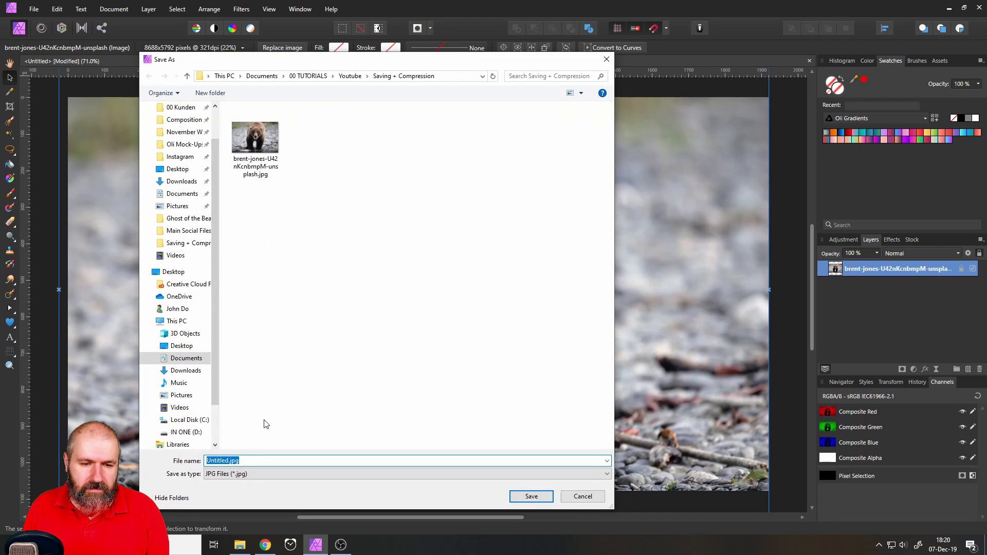
{"action": "type", "text": "b"}
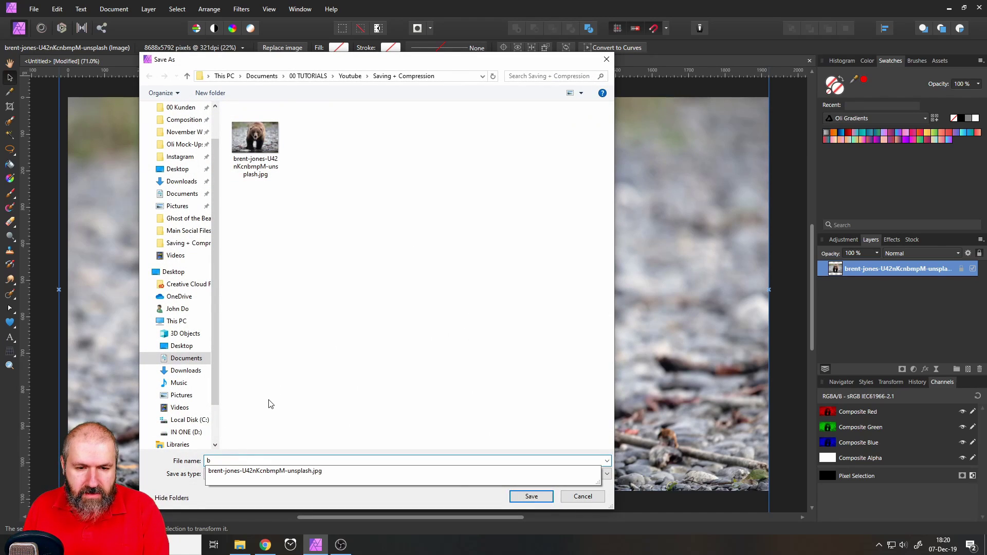
{"action": "key", "text": "Return"}
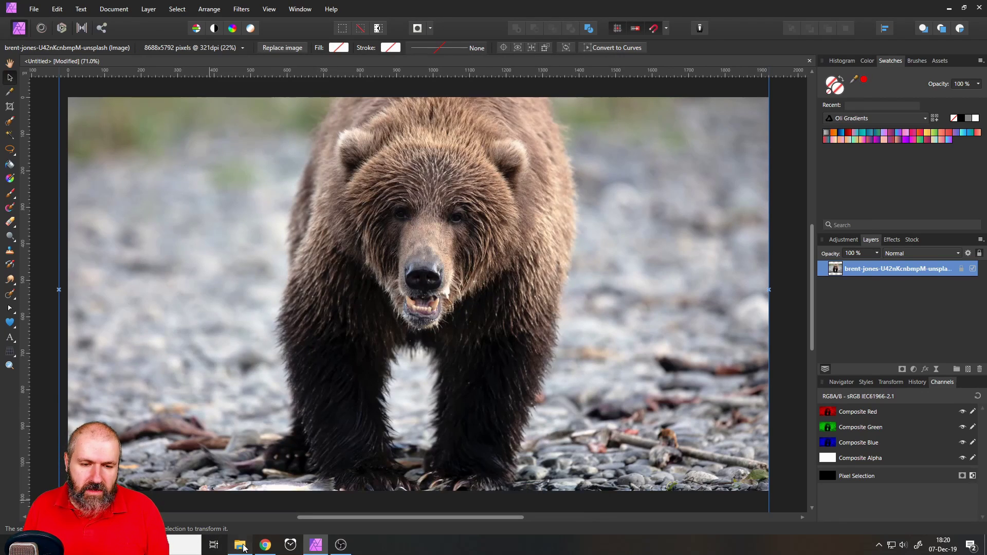
{"action": "left_click", "coordinate": [242, 545]}
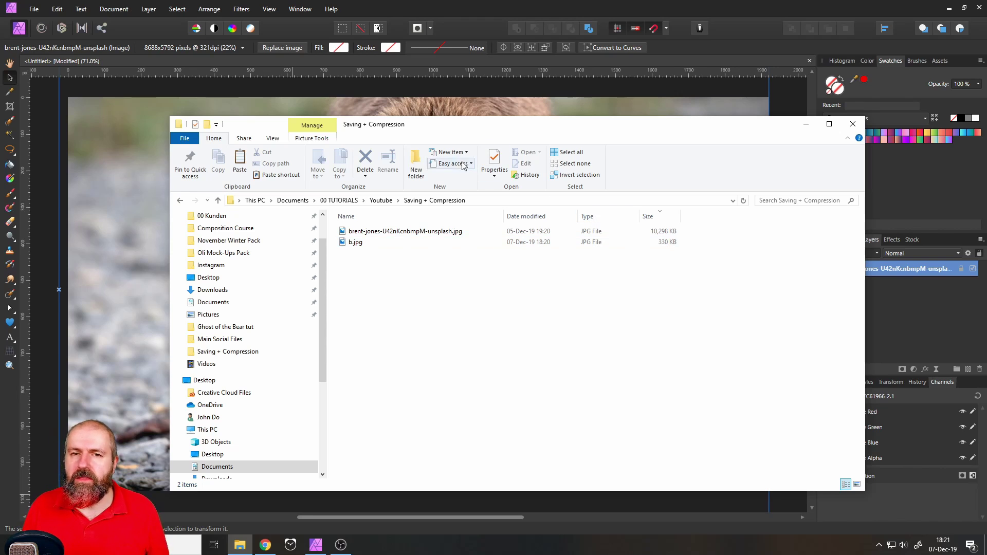
{"action": "left_click", "coordinate": [388, 58]}
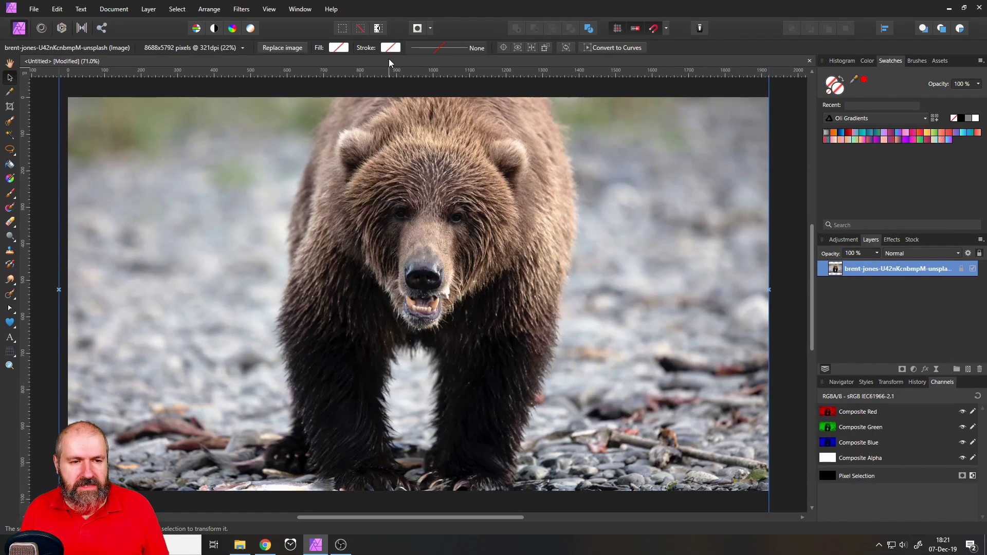
Draw a heart left of the bear with the Heart Tool and fill it red.
{"action": "left_click", "coordinate": [10, 327]}
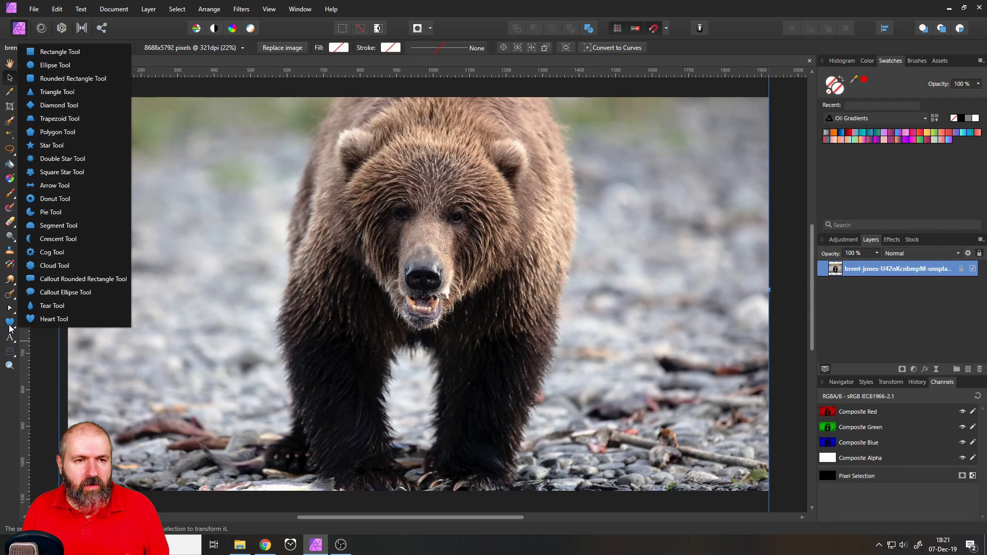
{"action": "left_click", "coordinate": [10, 326]}
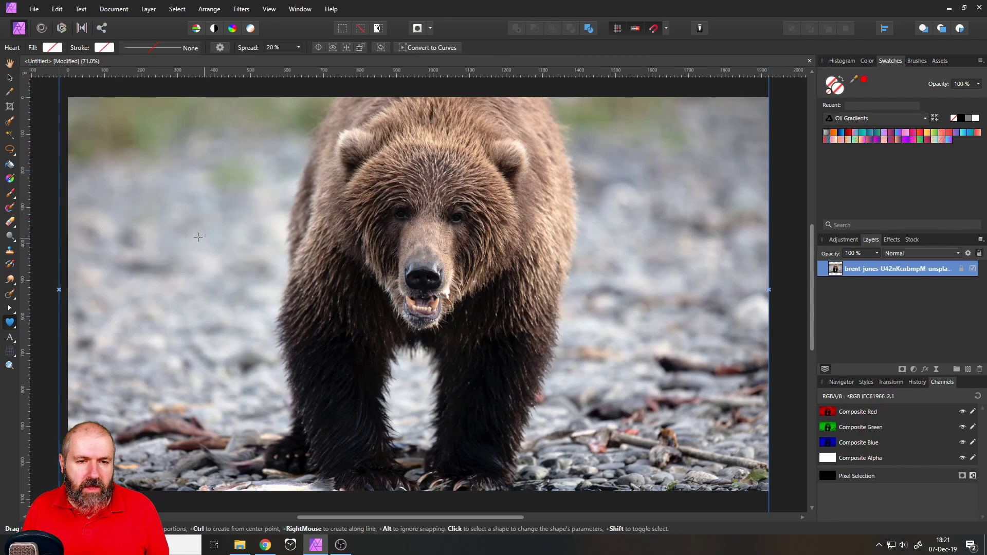
{"action": "left_click_drag", "start_coordinate": [170, 225], "coordinate": [241, 278]}
{"action": "left_click", "coordinate": [51, 47]}
{"action": "left_click_drag", "start_coordinate": [115, 114], "coordinate": [126, 122]}
{"action": "left_click", "coordinate": [10, 77]}
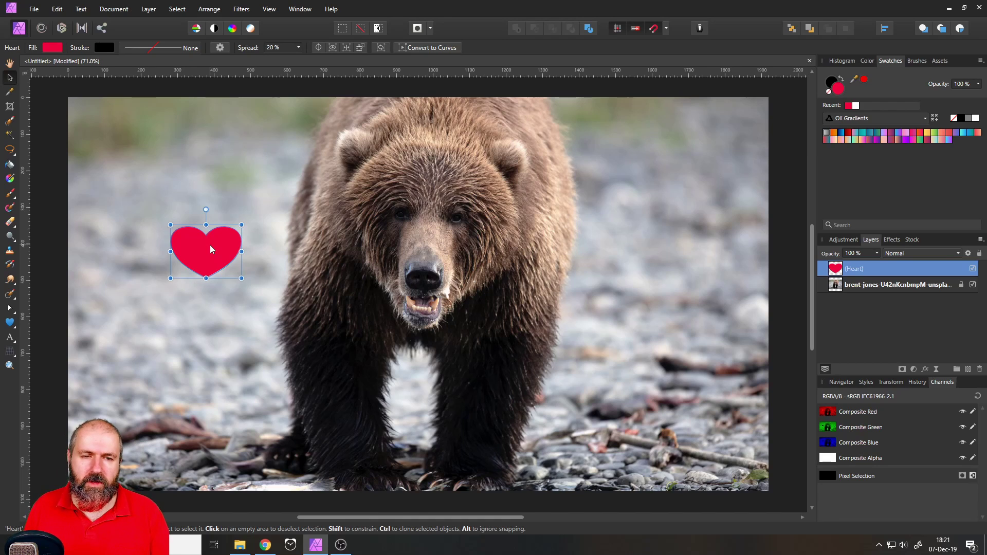
Export only the heart as a 194×142 px JPEG, using Selection without background area.
{"action": "left_click", "coordinate": [33, 9]}
{"action": "left_click", "coordinate": [45, 233]}
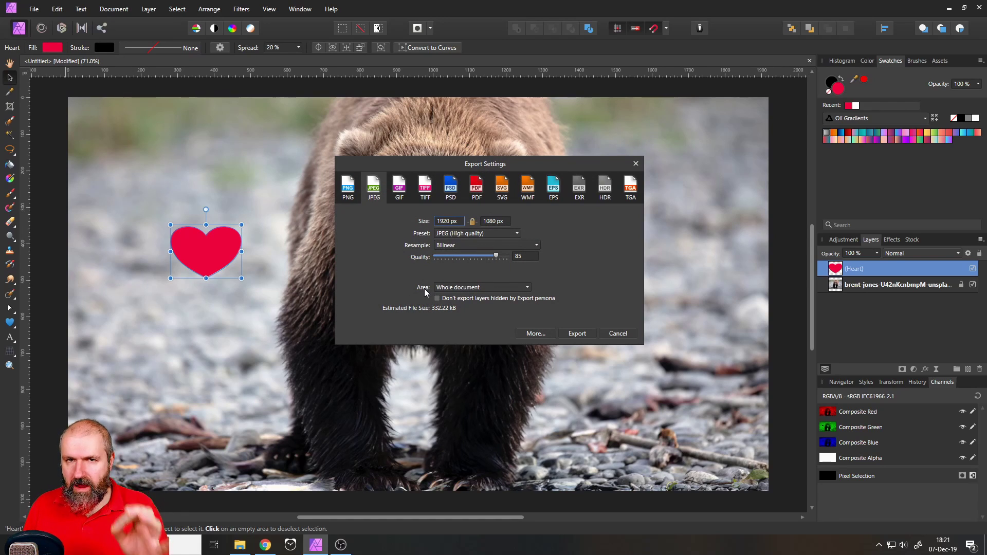
{"action": "left_click", "coordinate": [459, 288]}
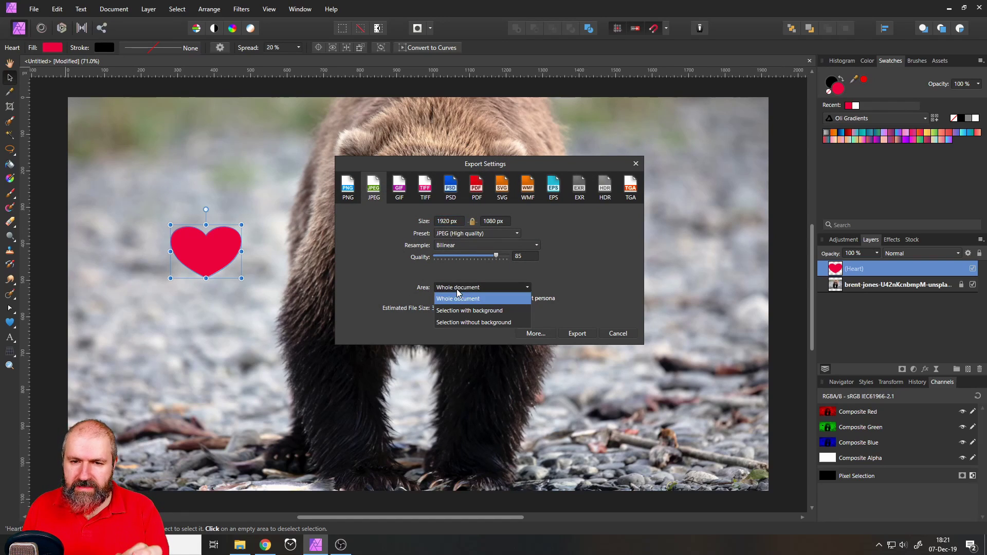
{"action": "left_click", "coordinate": [476, 322]}
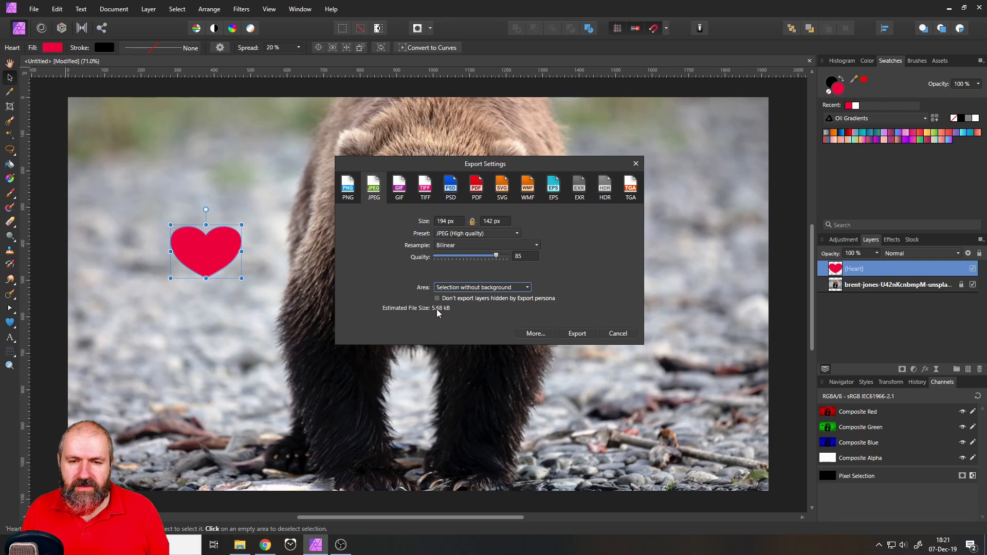
{"action": "left_click", "coordinate": [577, 335]}
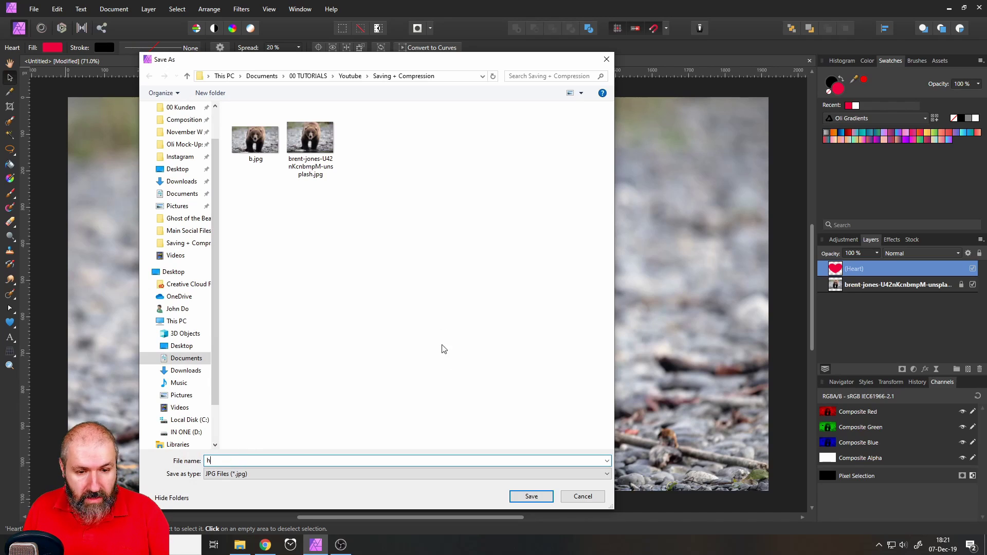
Save the heart export as h.jpg and place it over the bear's face.
{"action": "left_click", "coordinate": [533, 497]}
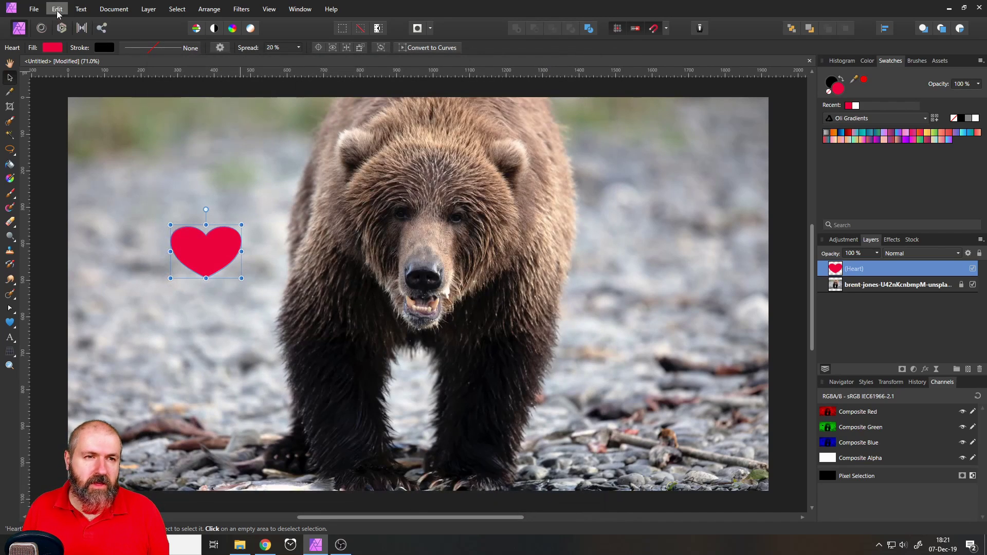
{"action": "left_click", "coordinate": [34, 10]}
{"action": "left_click", "coordinate": [36, 221]}
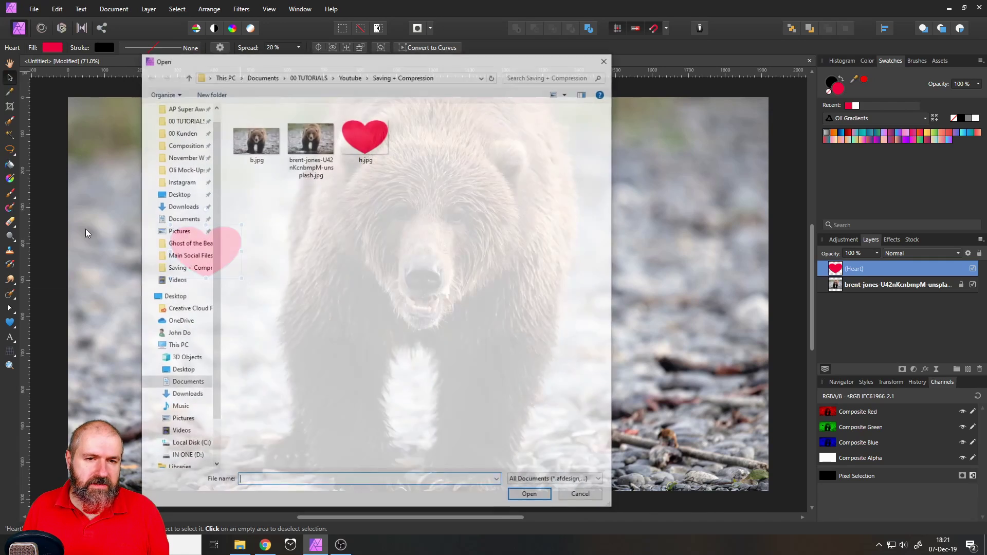
{"action": "double_click", "coordinate": [364, 142]}
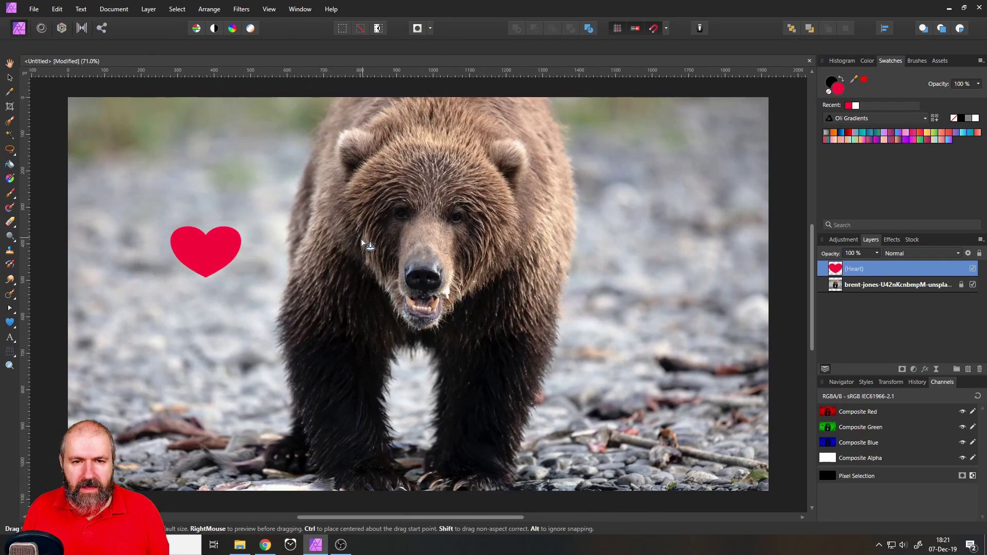
{"action": "left_click", "coordinate": [362, 242]}
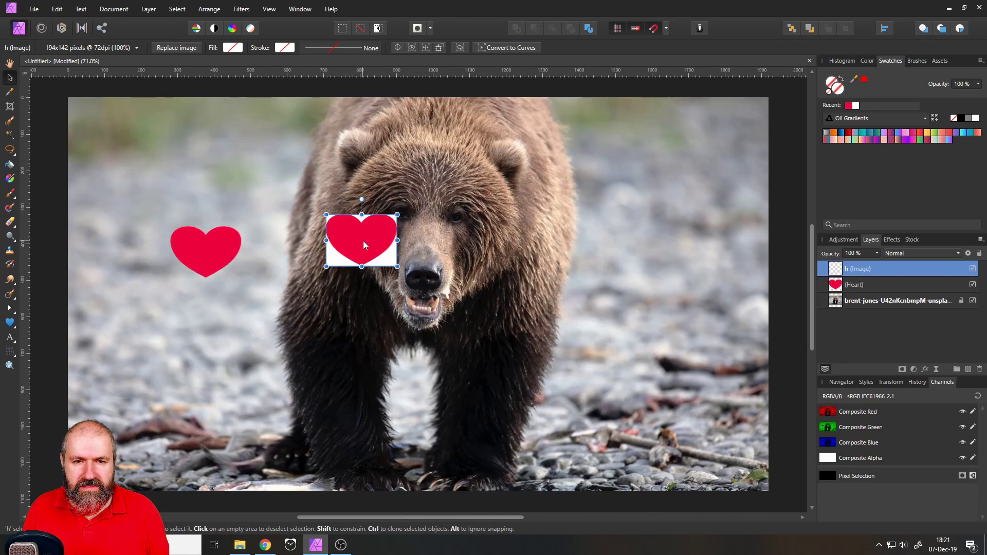
{"action": "left_click_drag", "start_coordinate": [364, 240], "coordinate": [340, 241]}
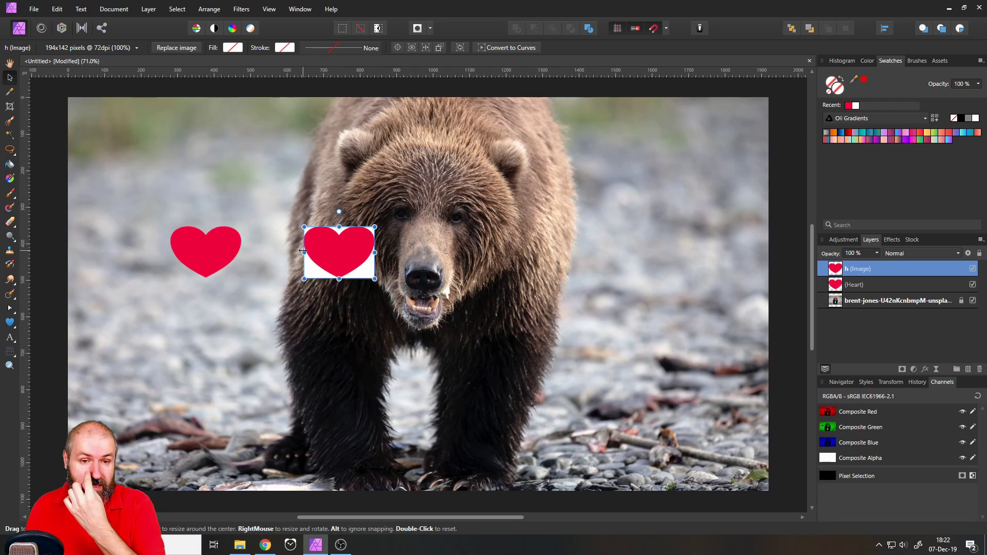
Export the vector heart as h.png, limiting the area to Selection without background.
{"action": "left_click", "coordinate": [206, 251]}
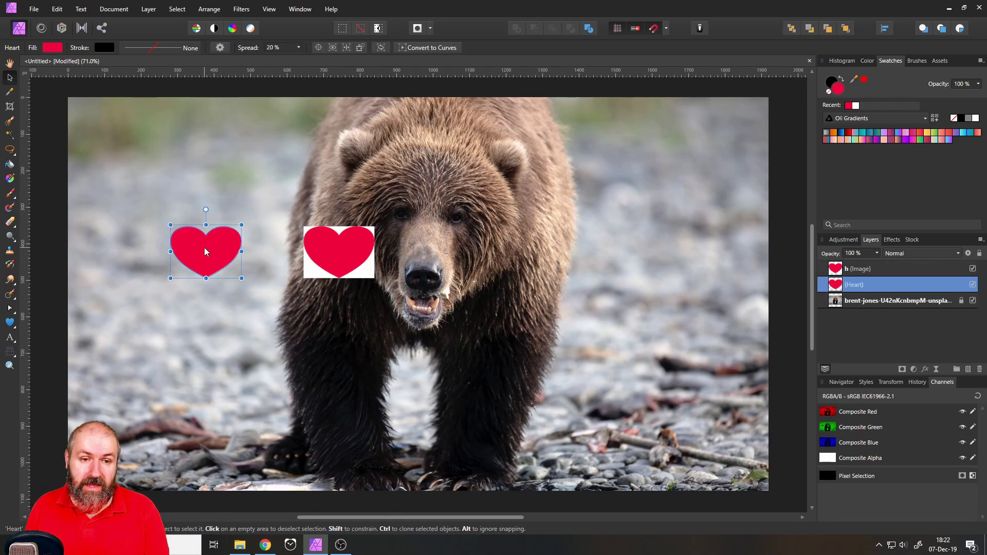
{"action": "left_click", "coordinate": [34, 9]}
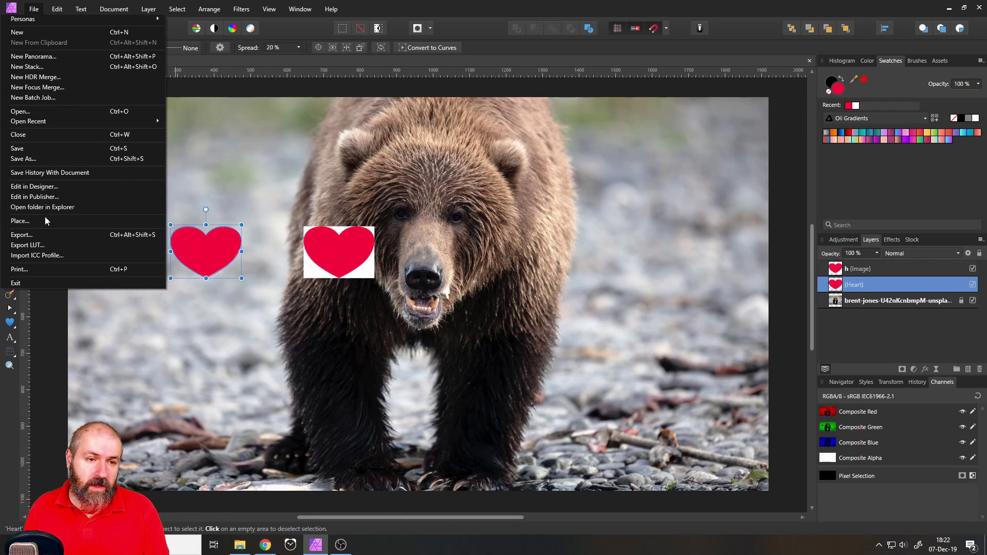
{"action": "left_click", "coordinate": [44, 234]}
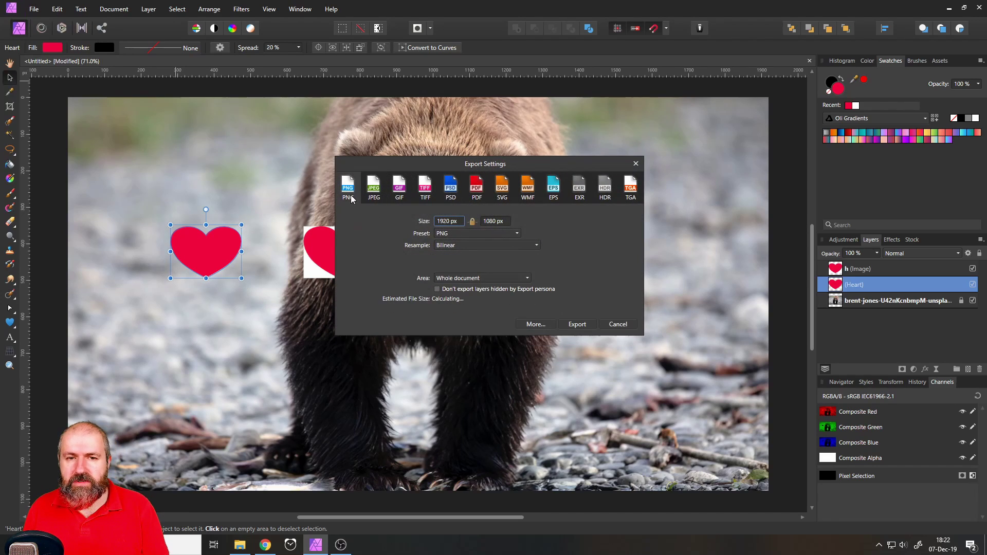
{"action": "left_click", "coordinate": [465, 278]}
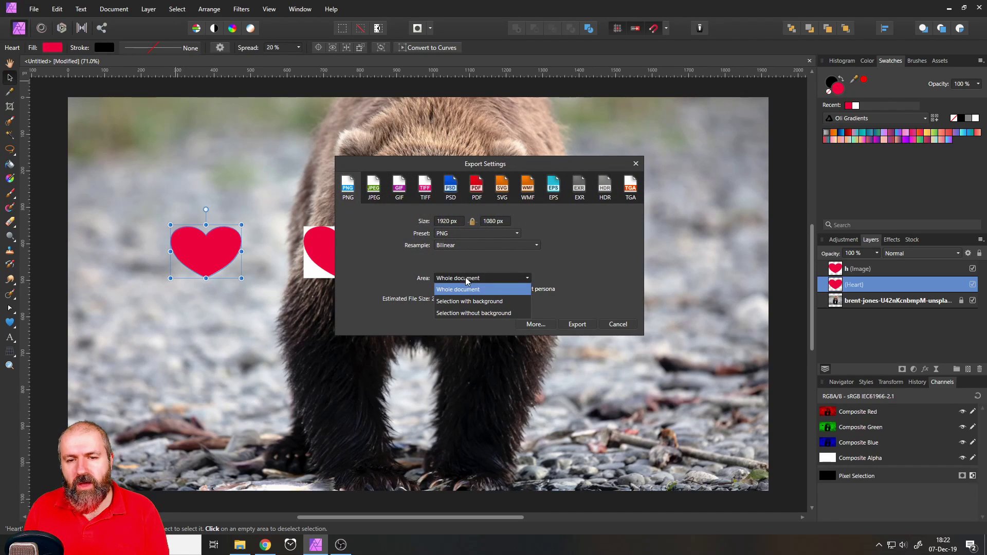
{"action": "left_click", "coordinate": [463, 314]}
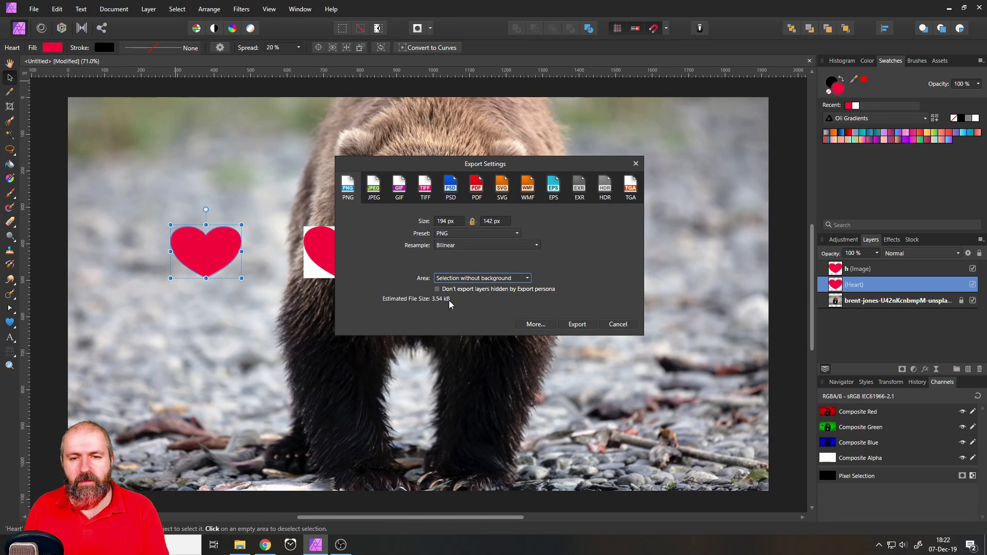
{"action": "left_click", "coordinate": [577, 324]}
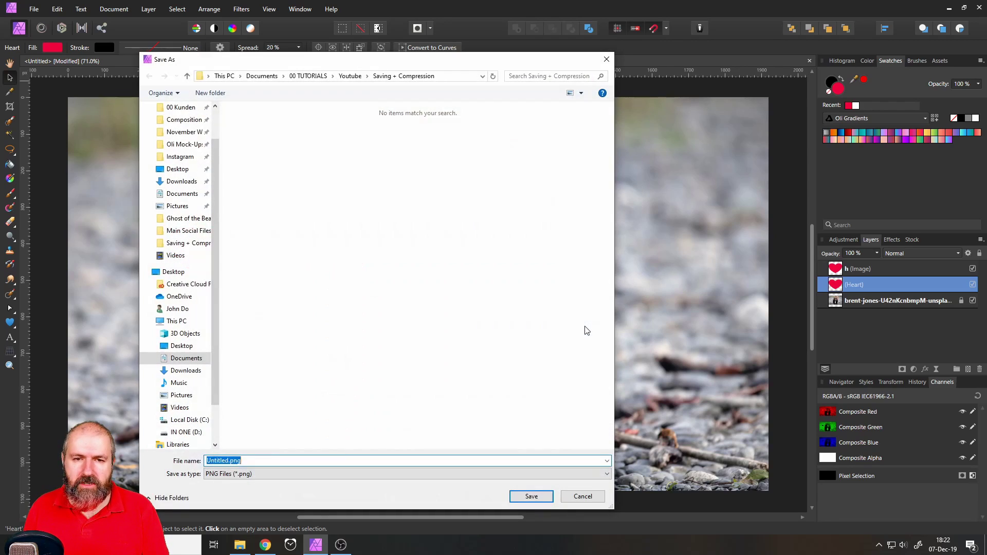
{"action": "type", "text": "h"}
{"action": "left_click", "coordinate": [525, 497]}
Place h.png onto the bear's nose, then reselect the original vector heart.
{"action": "left_click", "coordinate": [34, 9]}
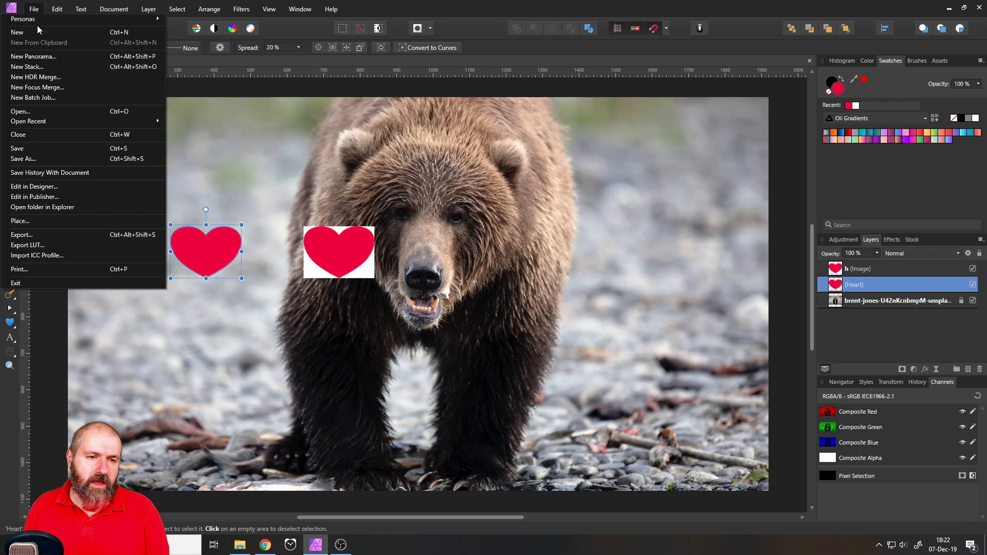
{"action": "left_click", "coordinate": [33, 221]}
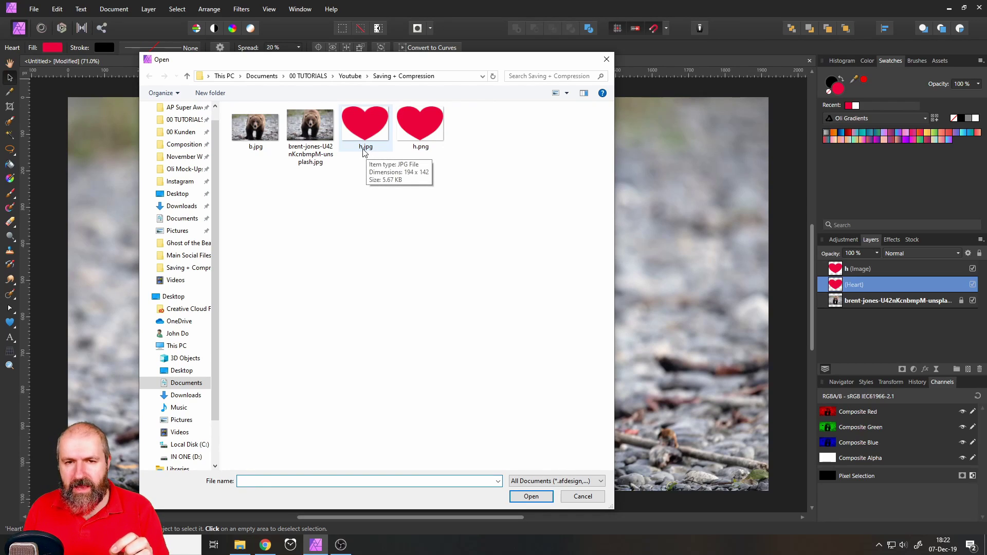
{"action": "left_click", "coordinate": [426, 134]}
{"action": "double_click", "coordinate": [425, 134]}
{"action": "left_click", "coordinate": [418, 193]}
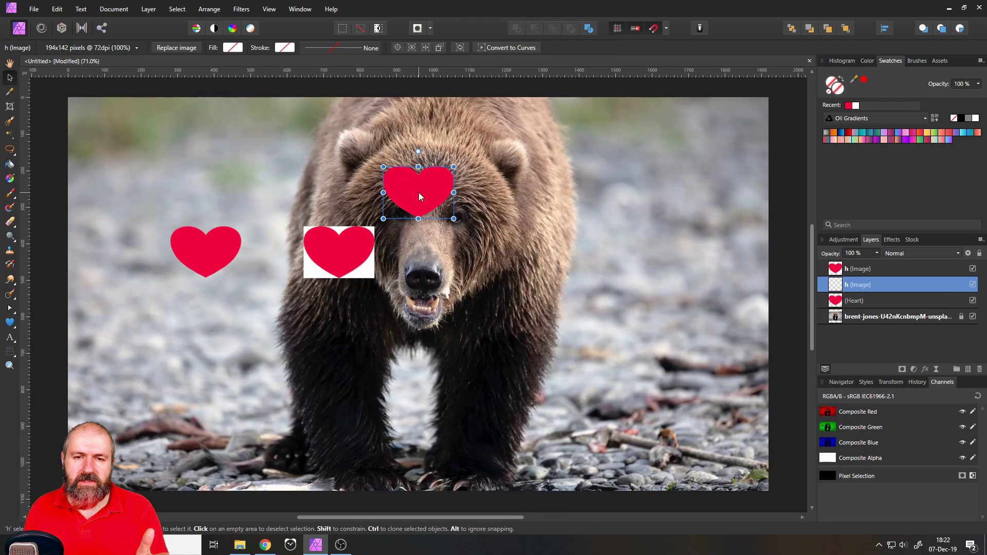
{"action": "left_click_drag", "start_coordinate": [419, 192], "coordinate": [424, 245]}
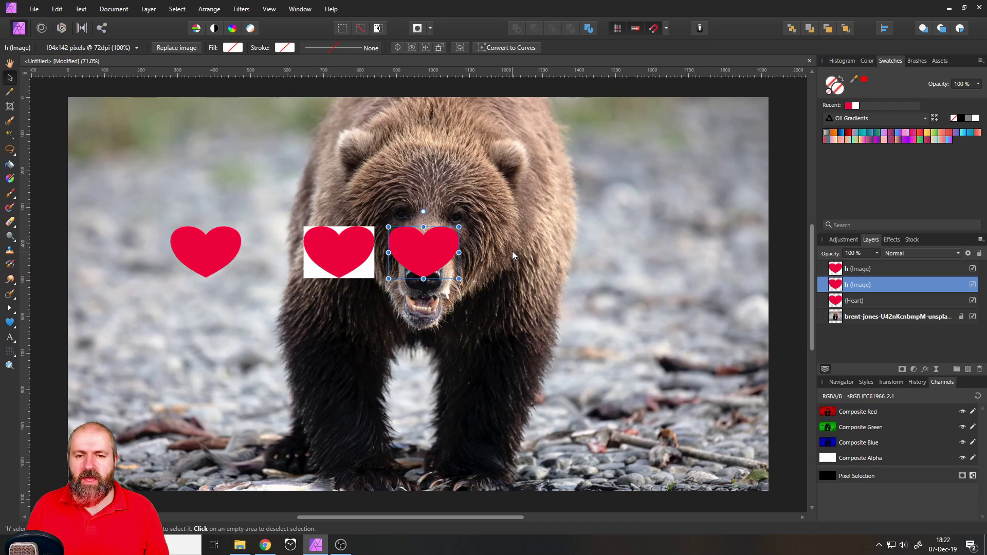
{"action": "left_click", "coordinate": [489, 221]}
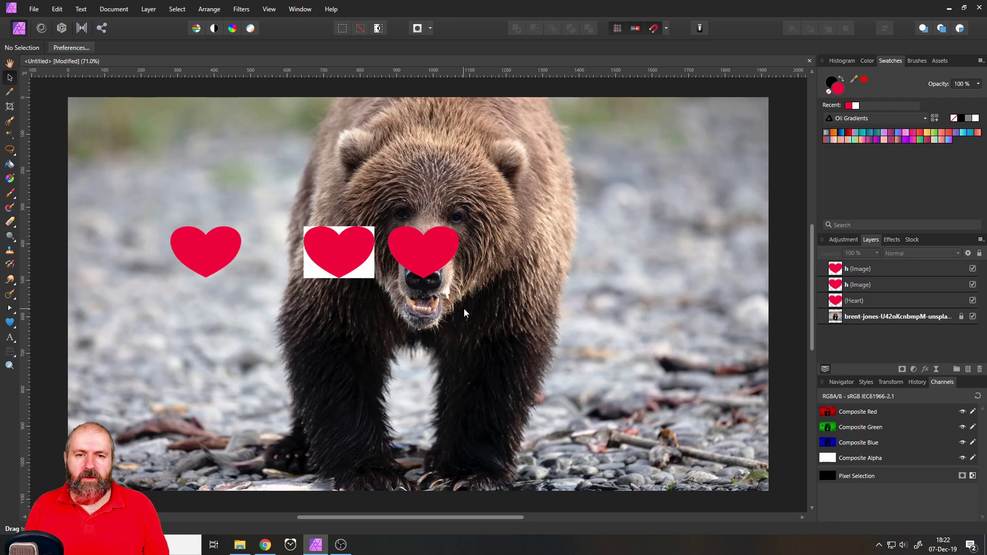
{"action": "left_click", "coordinate": [224, 257]}
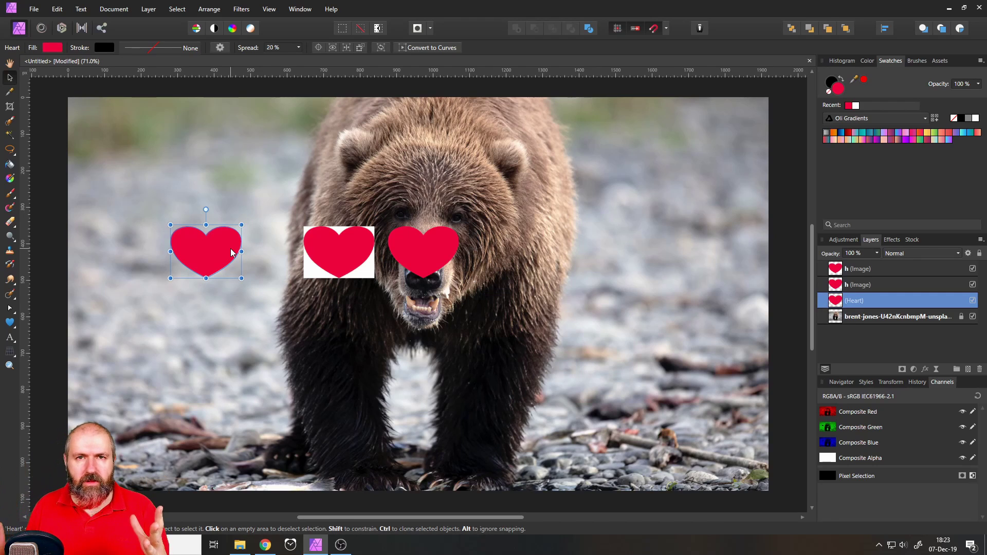
Export the heart as a GIF, limiting the area to Selection without background.
{"action": "left_click", "coordinate": [33, 9]}
{"action": "left_click", "coordinate": [50, 236]}
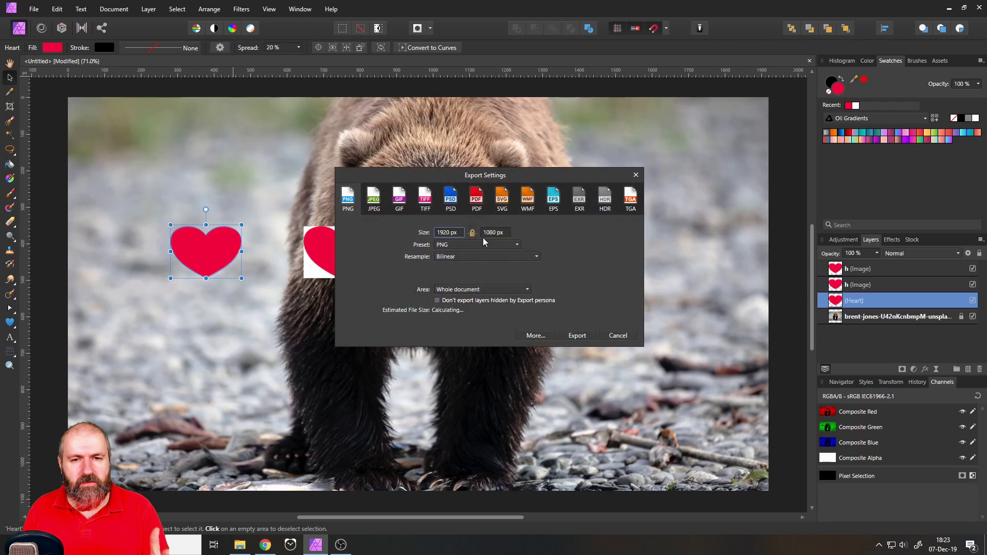
{"action": "left_click", "coordinate": [406, 204]}
{"action": "left_click", "coordinate": [471, 284]}
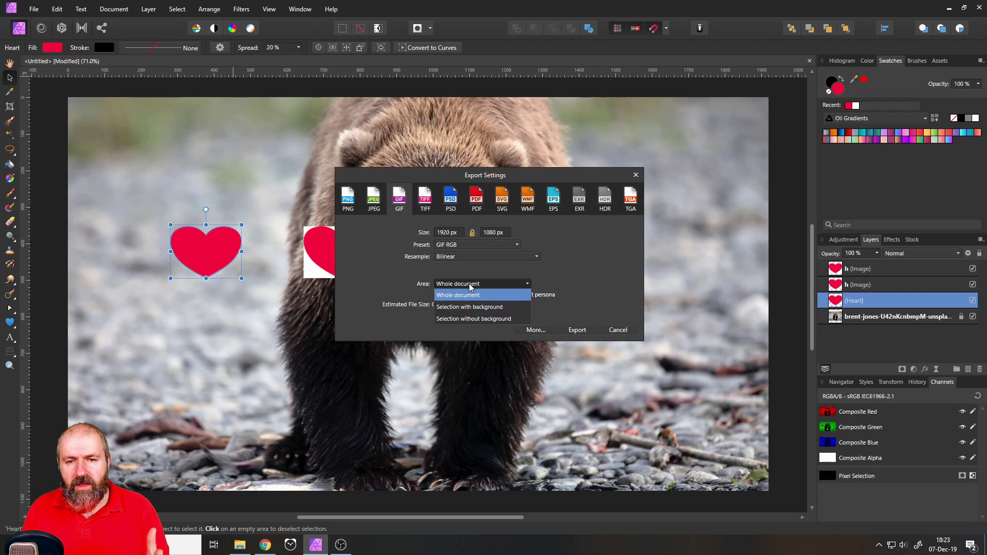
{"action": "left_click", "coordinate": [467, 319]}
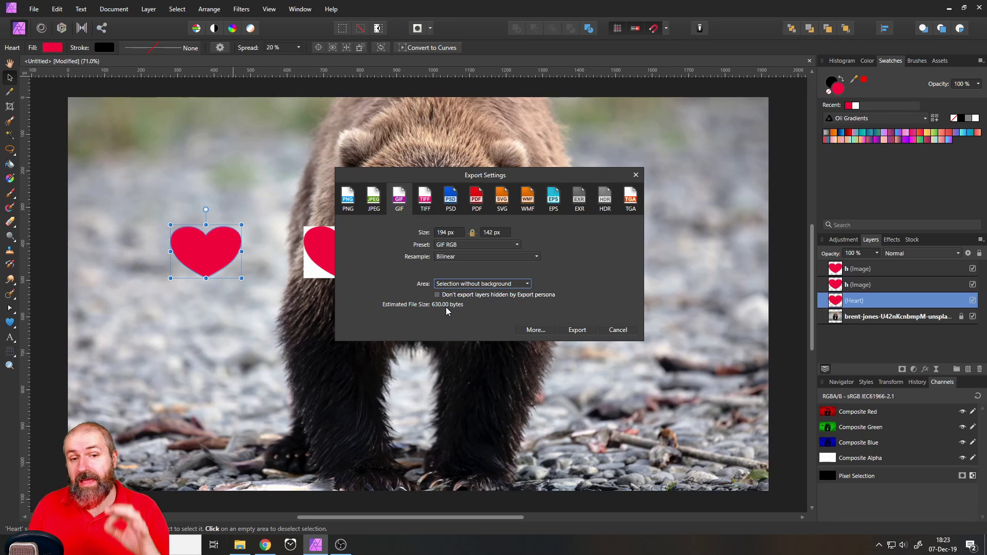
{"action": "left_click", "coordinate": [583, 332]}
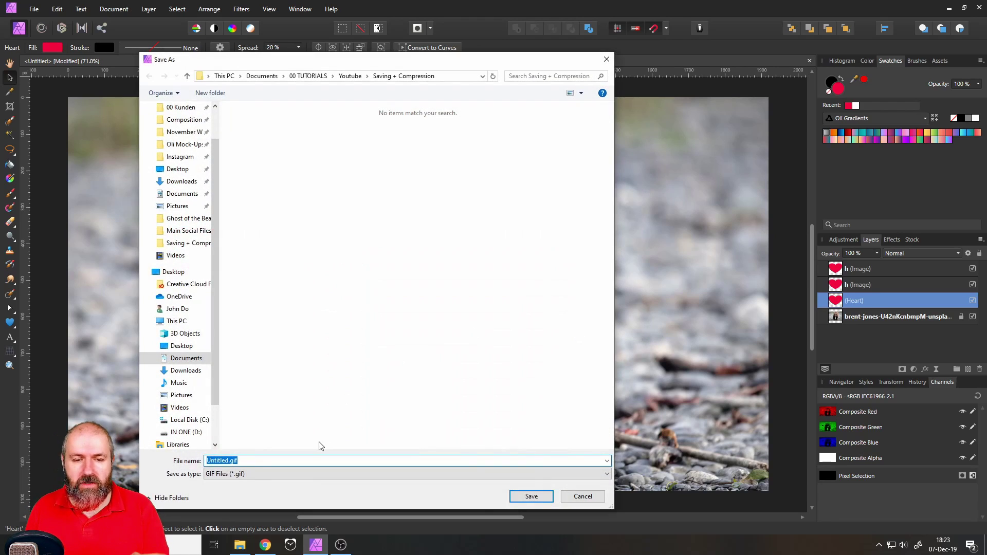
{"action": "left_click", "coordinate": [531, 496]}
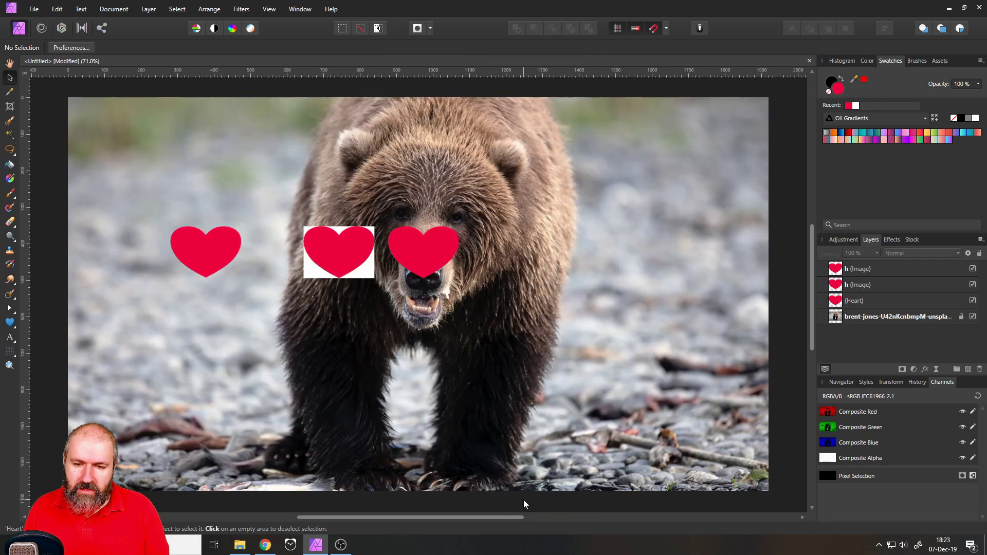
Place h.gif to the right of the nose heart and reselect the vector heart.
{"action": "left_click", "coordinate": [32, 11]}
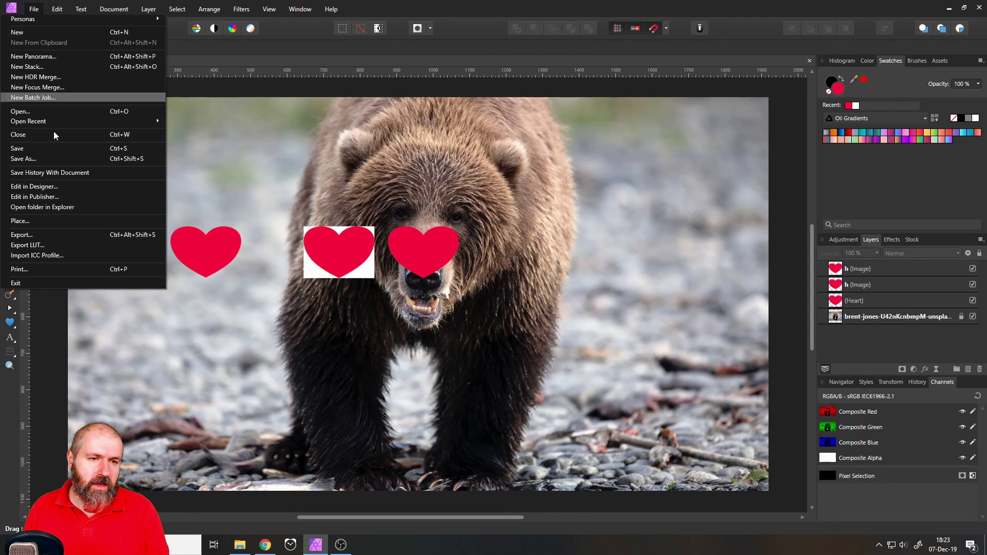
{"action": "left_click", "coordinate": [44, 222]}
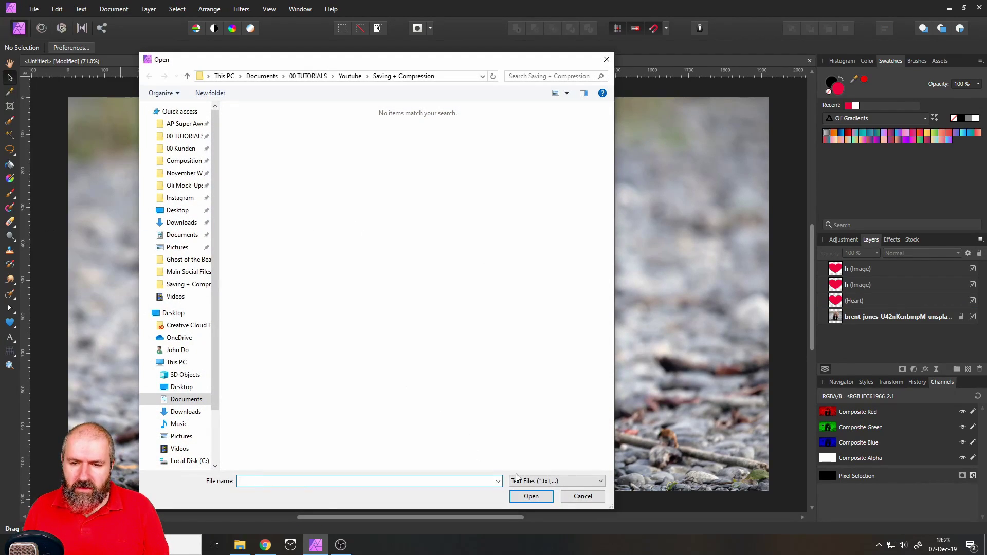
{"action": "left_click", "coordinate": [528, 483]}
{"action": "left_click", "coordinate": [547, 401]}
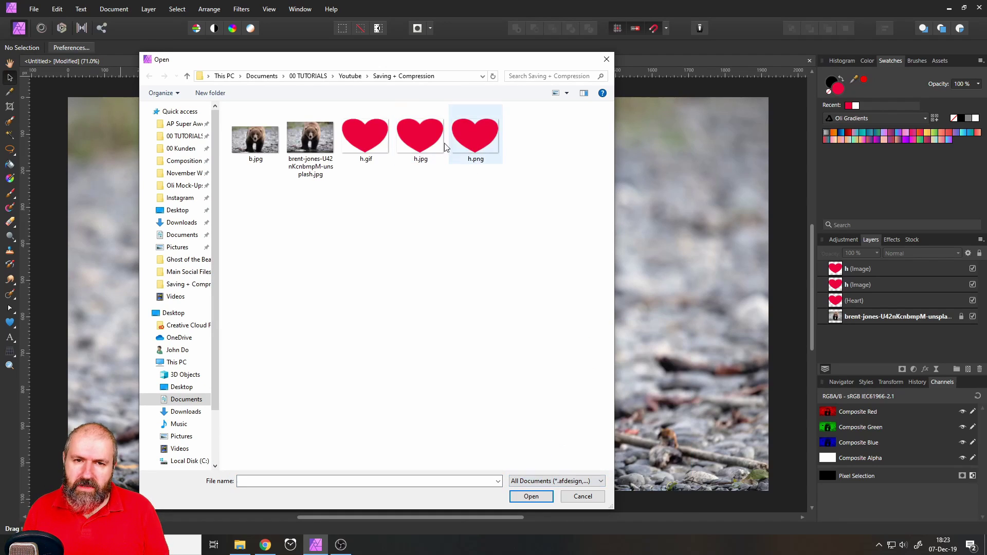
{"action": "double_click", "coordinate": [362, 144]}
{"action": "left_click", "coordinate": [483, 221]}
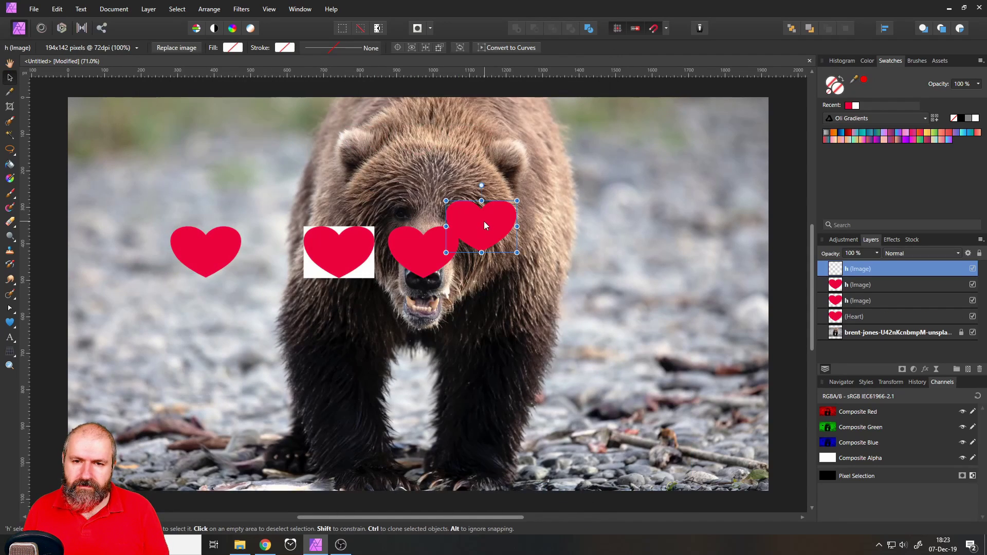
{"action": "left_click_drag", "start_coordinate": [483, 220], "coordinate": [506, 254]}
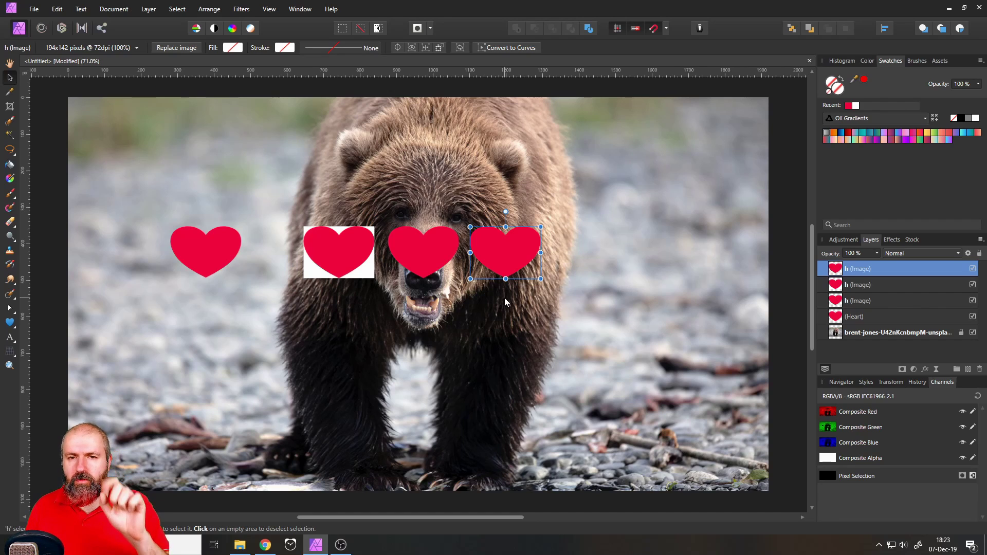
{"action": "left_click", "coordinate": [201, 257]}
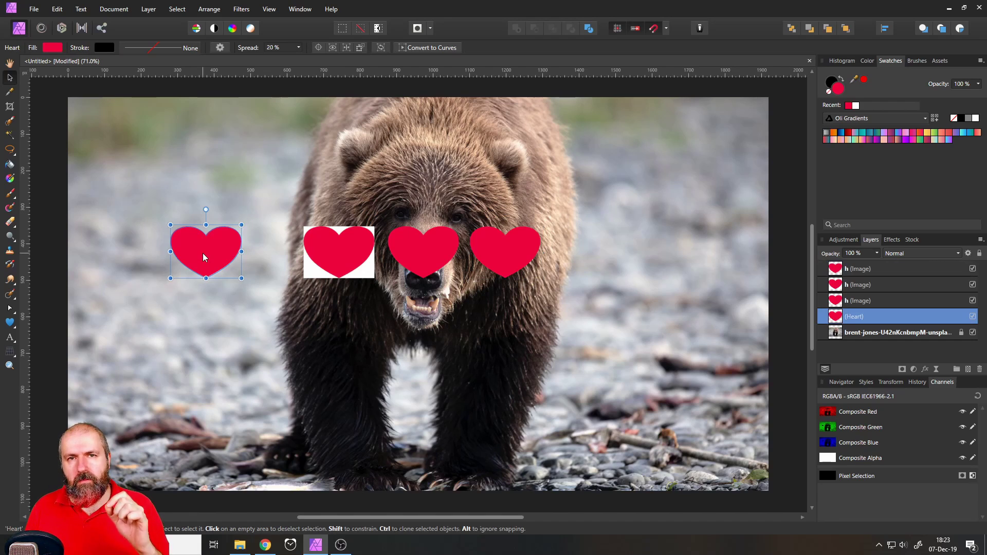
Start an EPS export of the heart, then cancel the save.
{"action": "left_click", "coordinate": [33, 9]}
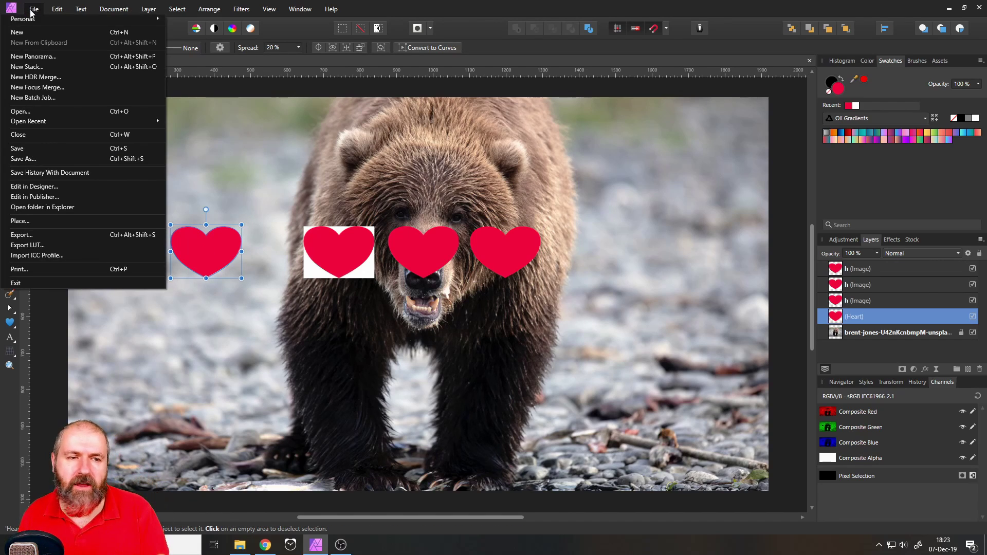
{"action": "left_click", "coordinate": [47, 233]}
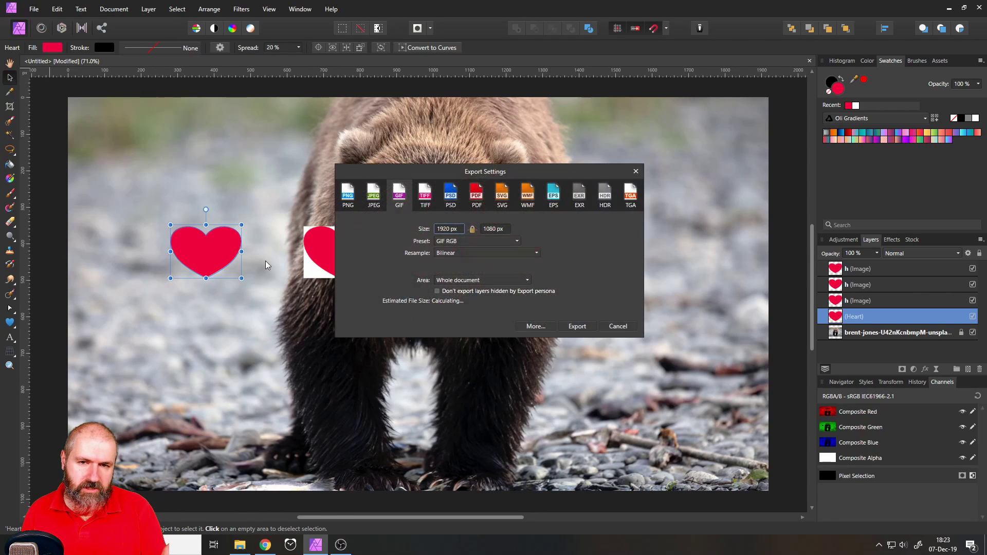
{"action": "left_click", "coordinate": [556, 203]}
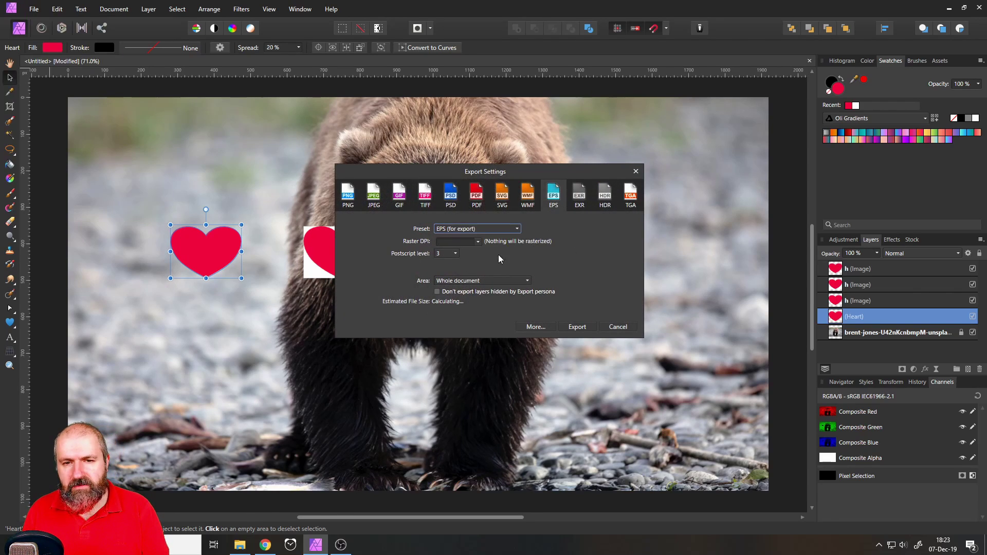
{"action": "left_click", "coordinate": [576, 328]}
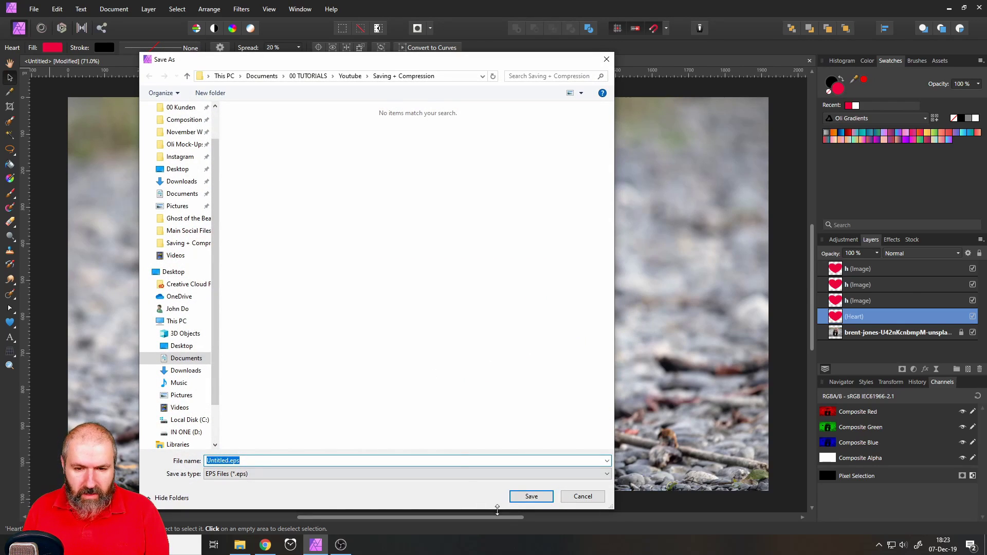
{"action": "left_click", "coordinate": [583, 497]}
Export the heart as EPS file 'h', using Selection without background as the area.
{"action": "left_click", "coordinate": [34, 9]}
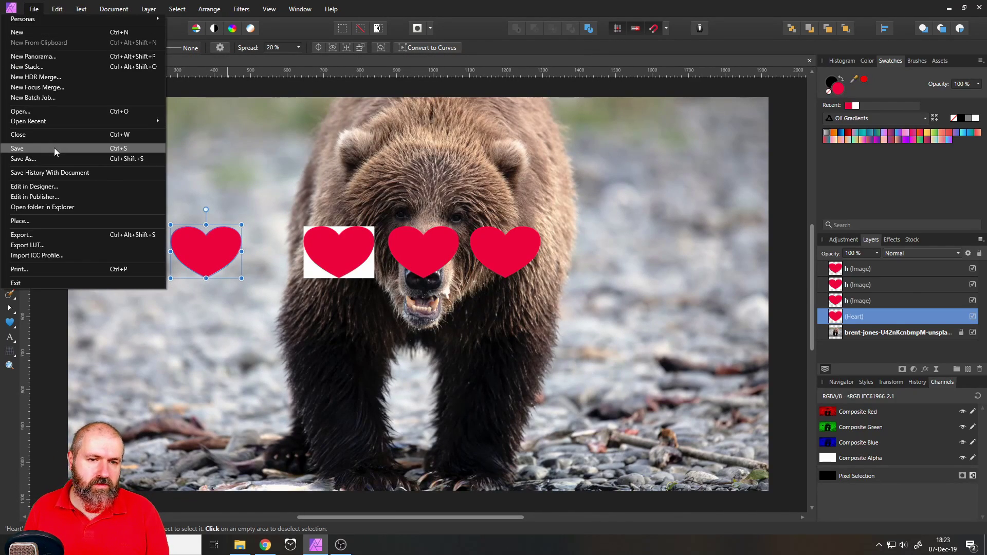
{"action": "left_click", "coordinate": [51, 232]}
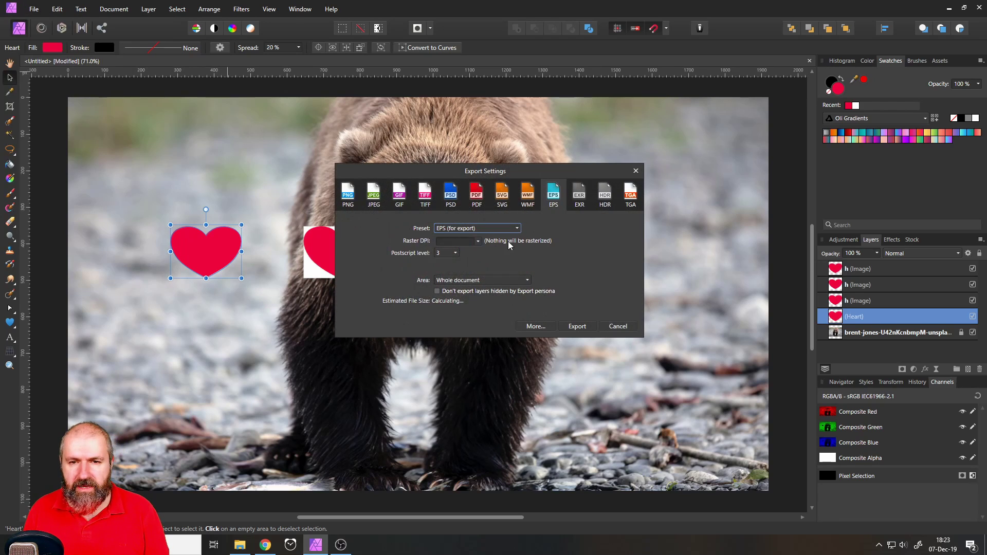
{"action": "left_click", "coordinate": [476, 282]}
{"action": "left_click", "coordinate": [459, 316]}
{"action": "left_click", "coordinate": [577, 327]}
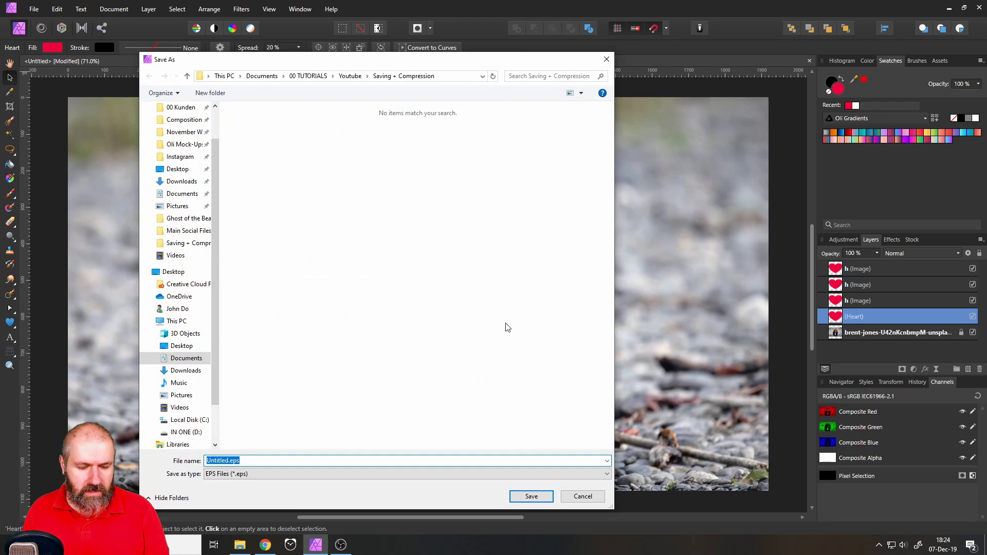
{"action": "type", "text": "h"}
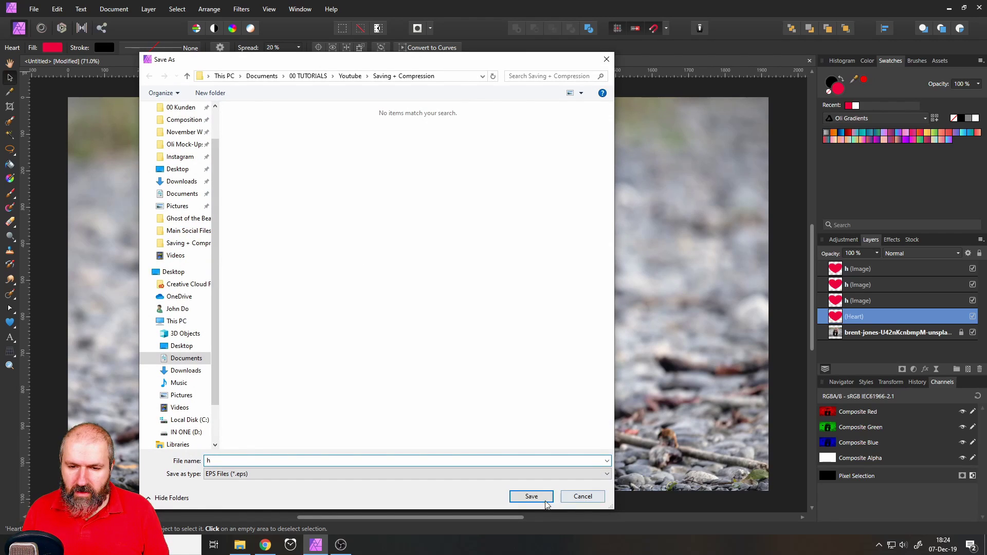
{"action": "left_click", "coordinate": [545, 501]}
{"action": "left_click", "coordinate": [34, 9]}
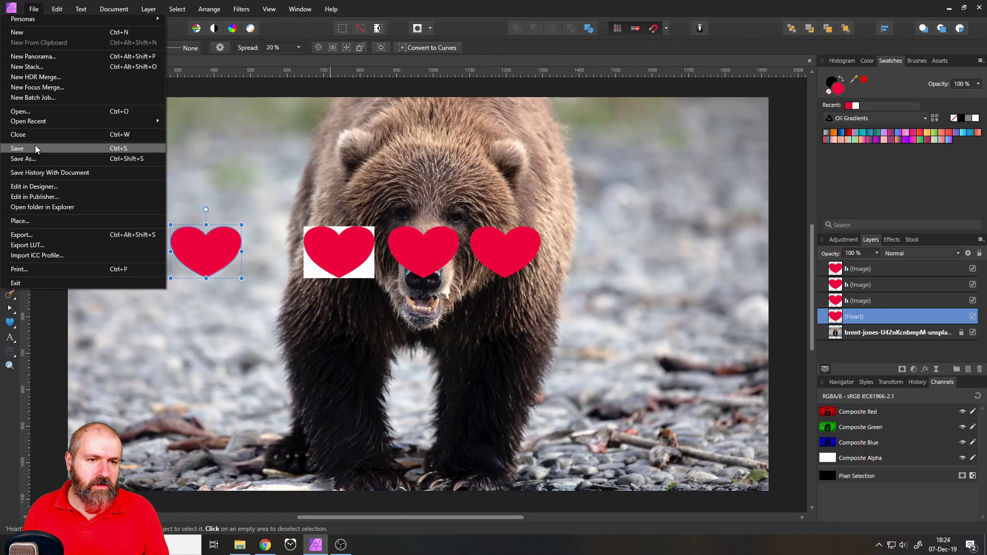
Place h.eps and scale it up into a huge heart across the bear's lower half.
{"action": "left_click", "coordinate": [45, 224]}
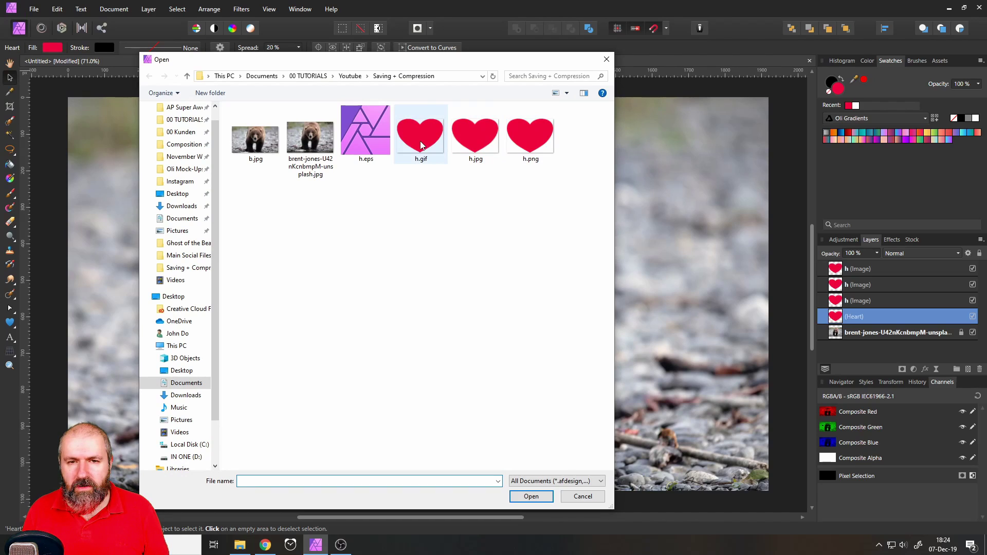
{"action": "double_click", "coordinate": [363, 137]}
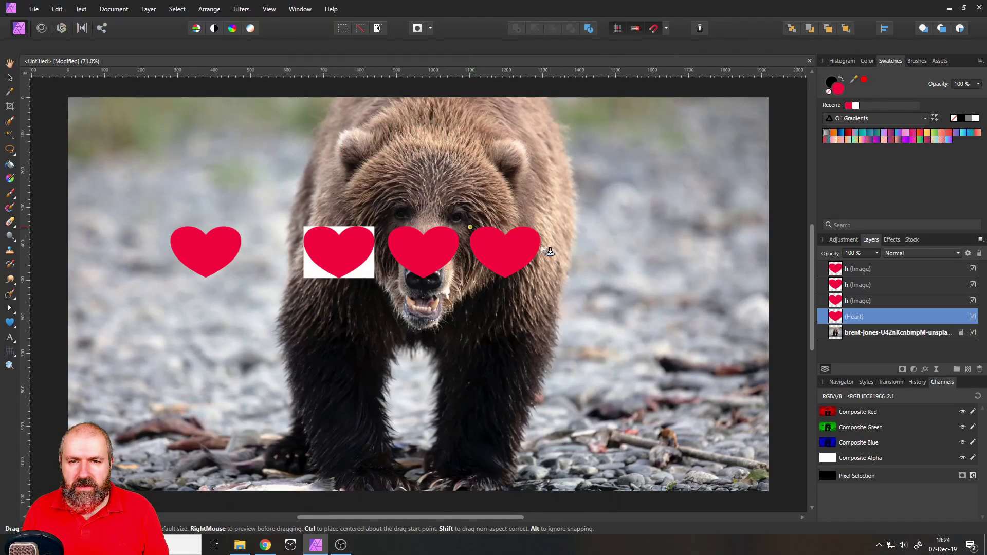
{"action": "left_click", "coordinate": [594, 246]}
{"action": "left_click_drag", "start_coordinate": [594, 247], "coordinate": [582, 252]}
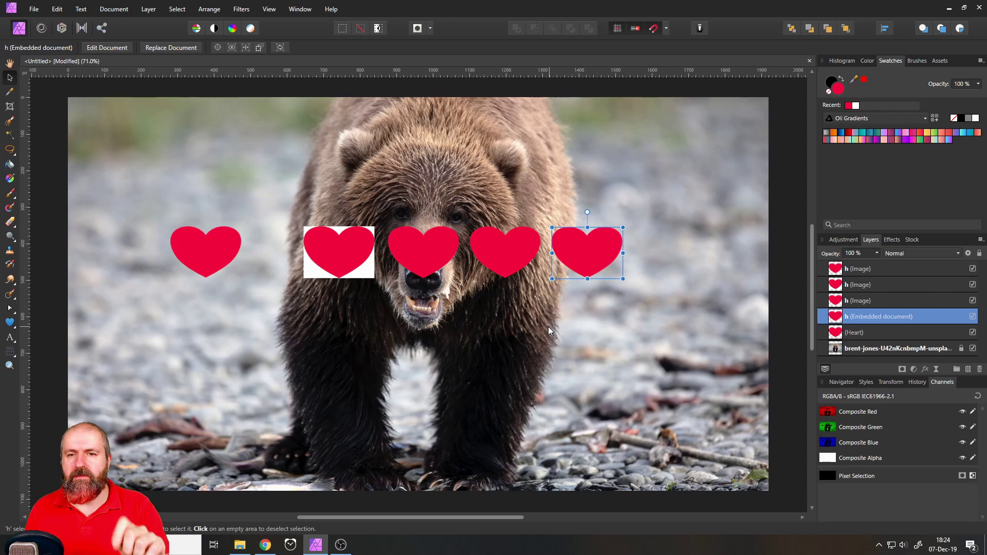
{"action": "left_click_drag", "start_coordinate": [551, 279], "coordinate": [115, 437]}
{"action": "left_click_drag", "start_coordinate": [148, 375], "coordinate": [319, 410]}
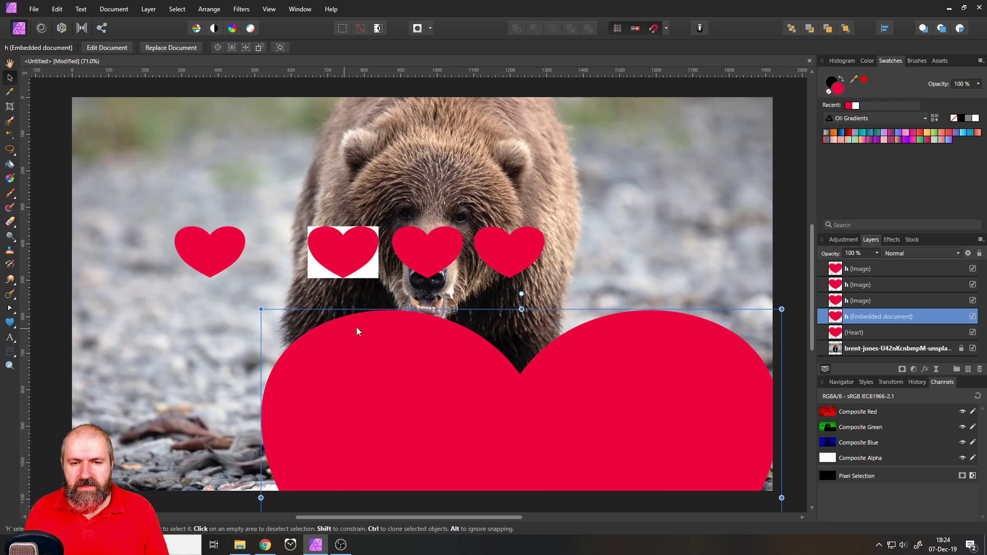
Enlarge the GIF heart and the nose heart hugely to inspect their edges.
{"action": "left_click", "coordinate": [510, 250]}
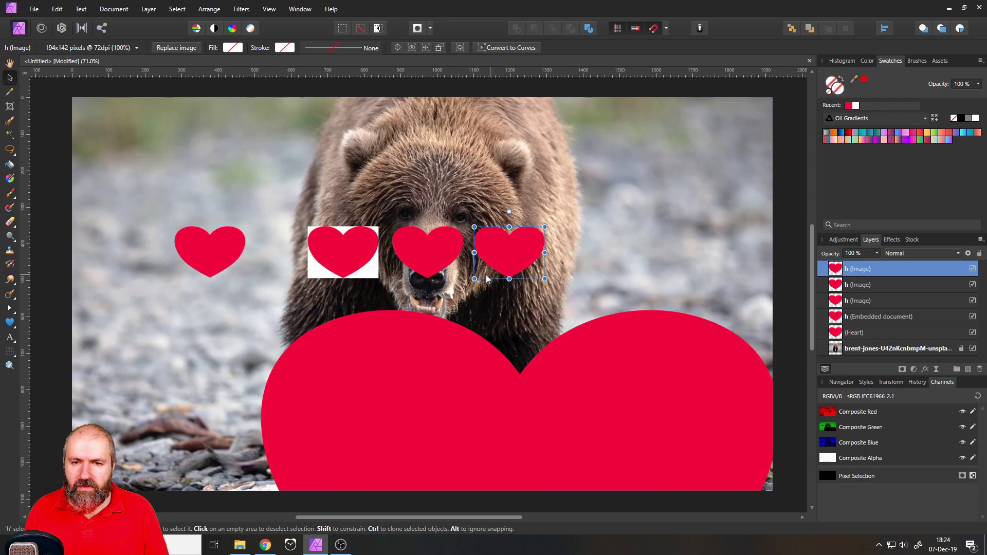
{"action": "left_click_drag", "start_coordinate": [473, 278], "coordinate": [78, 554]}
{"action": "left_click_drag", "start_coordinate": [208, 286], "coordinate": [644, 196]}
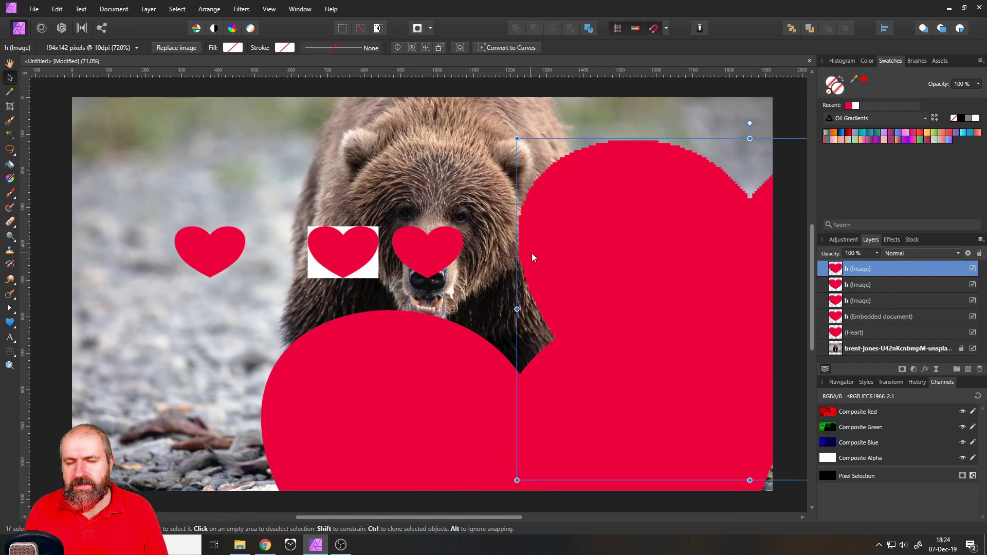
{"action": "left_click", "coordinate": [445, 248]}
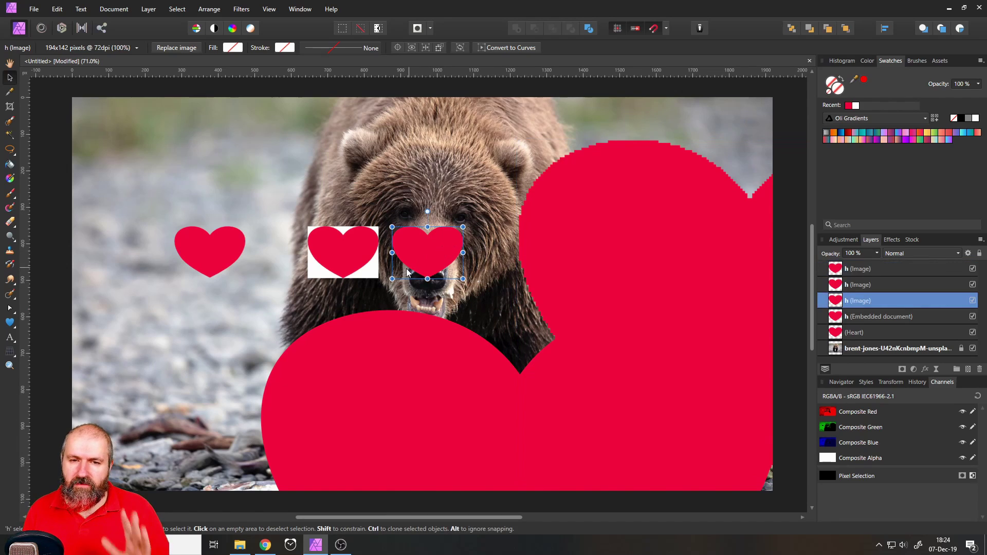
{"action": "left_click_drag", "start_coordinate": [392, 280], "coordinate": [59, 520]}
{"action": "left_click_drag", "start_coordinate": [125, 355], "coordinate": [317, 300]}
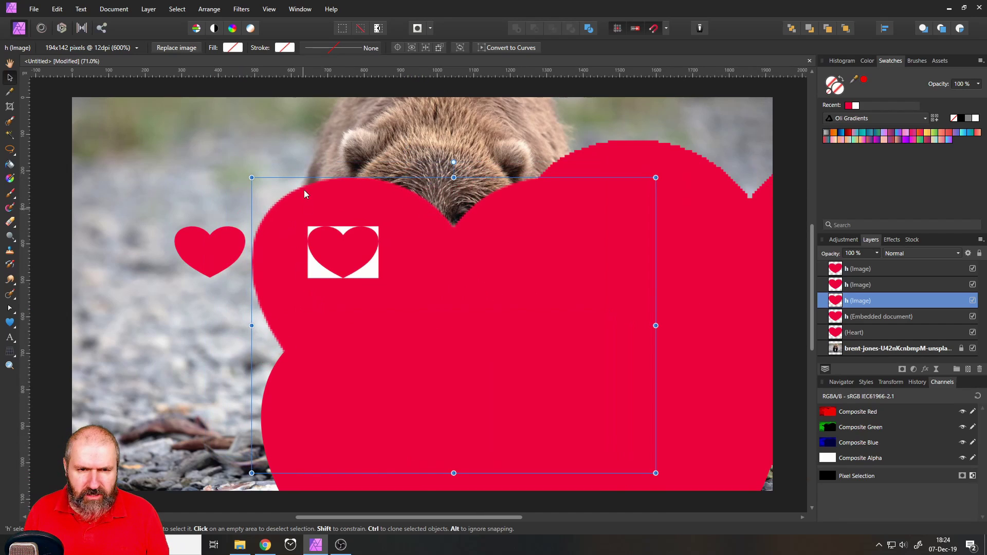
Move the large hearts around, then undo back to the small row of hearts.
{"action": "left_click", "coordinate": [657, 168]}
{"action": "left_click_drag", "start_coordinate": [647, 175], "coordinate": [296, 326]}
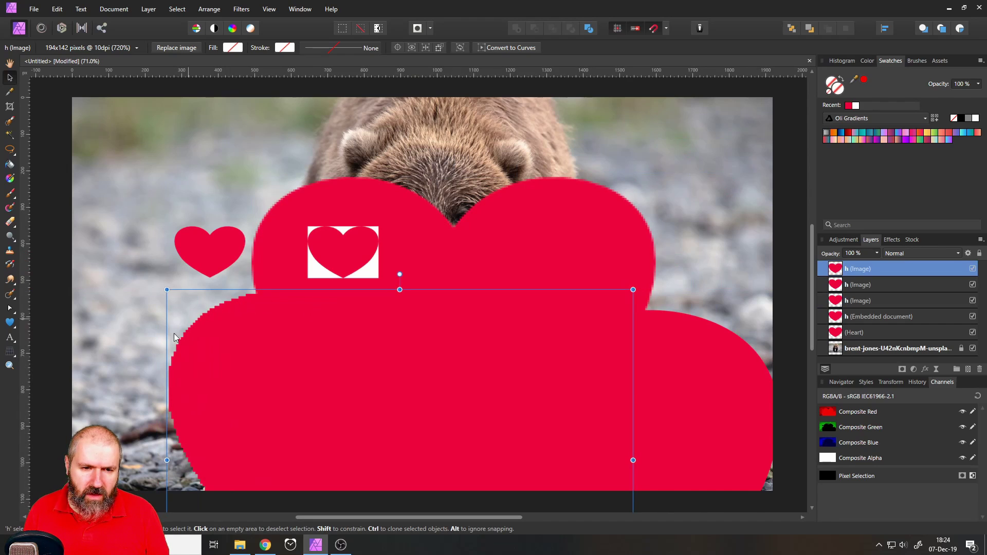
{"action": "left_click", "coordinate": [617, 404]}
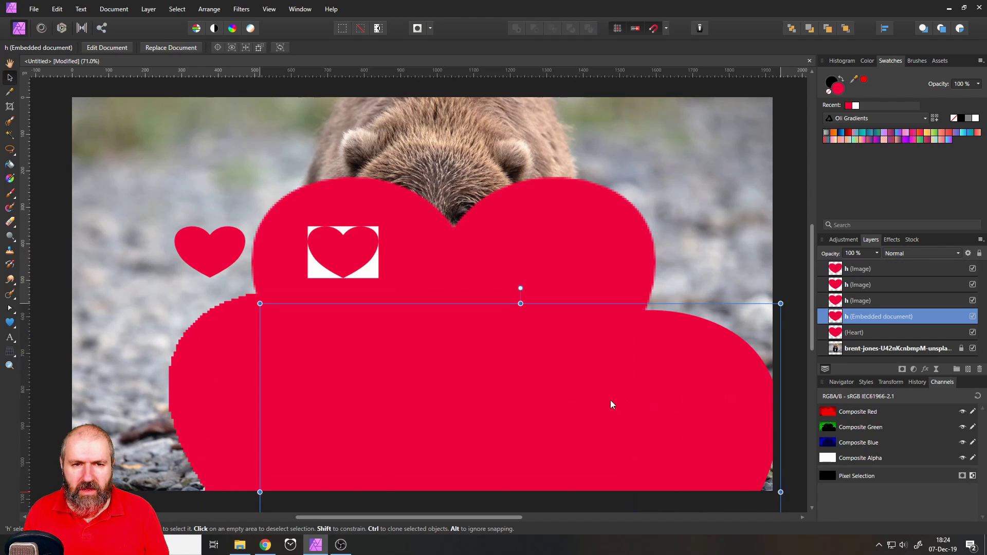
{"action": "left_click_drag", "start_coordinate": [608, 396], "coordinate": [631, 189]}
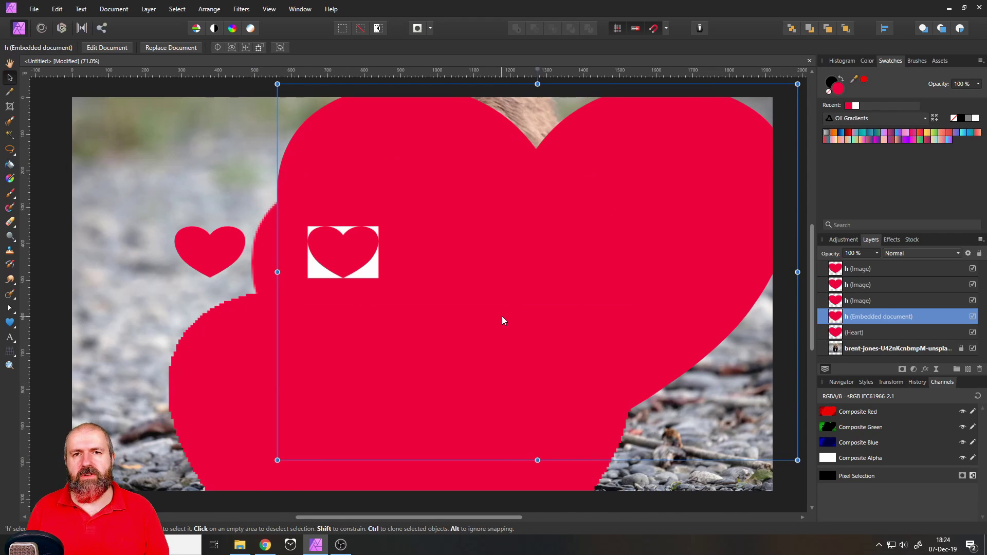
{"action": "key", "text": "ctrl+z"}
{"action": "key", "text": "ctrl+z"}
{"action": "key", "text": "ctrl+z"}
{"action": "key", "text": "ctrl+z"}
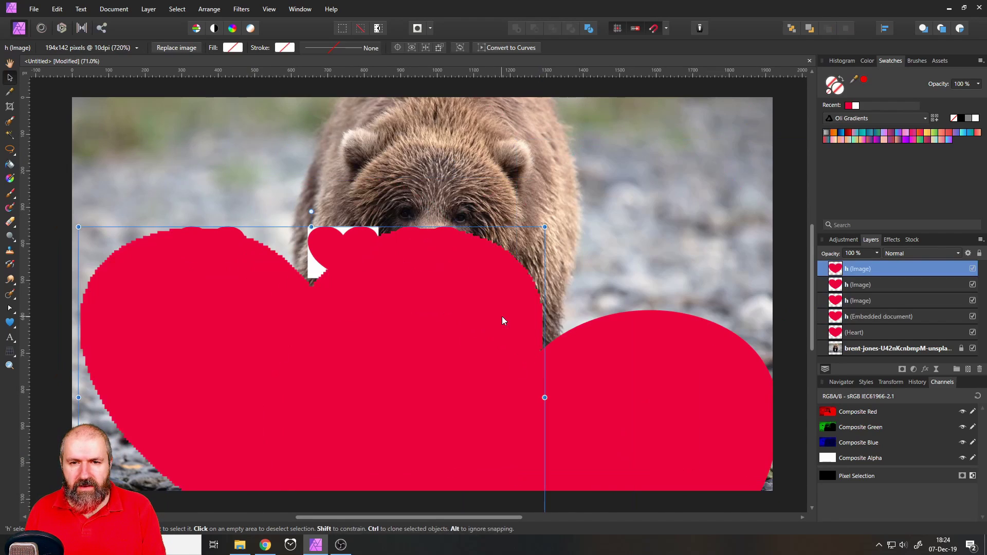
{"action": "key", "text": "ctrl+z"}
{"action": "key", "text": "ctrl+z"}
{"action": "key", "text": "ctrl+z"}
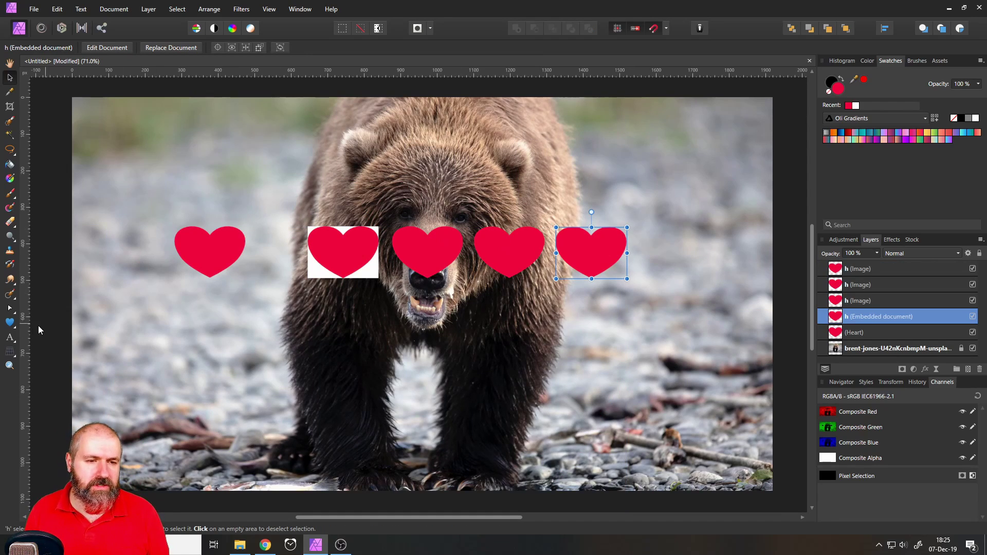
Add artistic text 'TEST' and move it to the photo's top-left.
{"action": "left_click", "coordinate": [10, 338]}
{"action": "left_click_drag", "start_coordinate": [144, 362], "coordinate": [196, 366]}
{"action": "type", "text": "TEST"}
{"action": "key", "text": "Escape"}
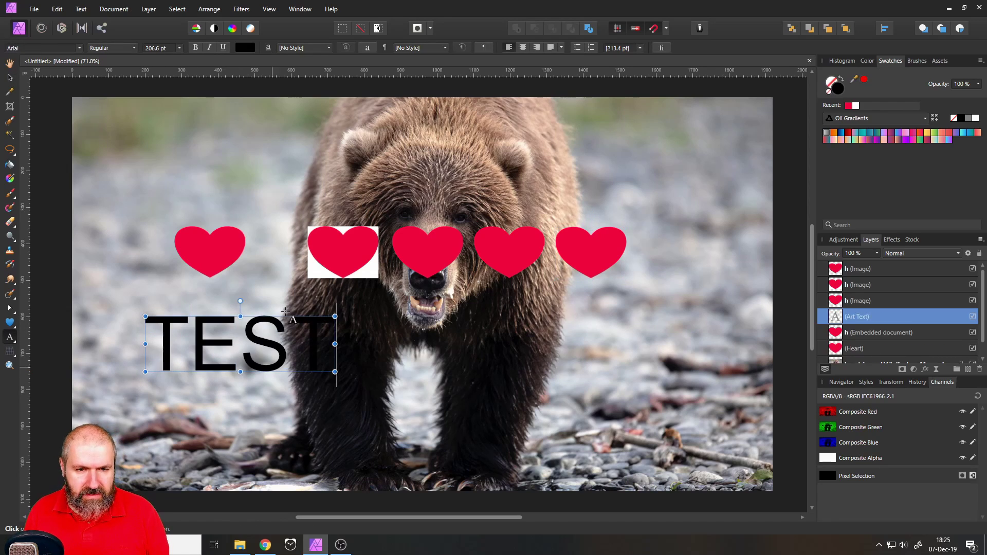
{"action": "left_click", "coordinate": [10, 77]}
{"action": "left_click_drag", "start_coordinate": [259, 342], "coordinate": [214, 168]}
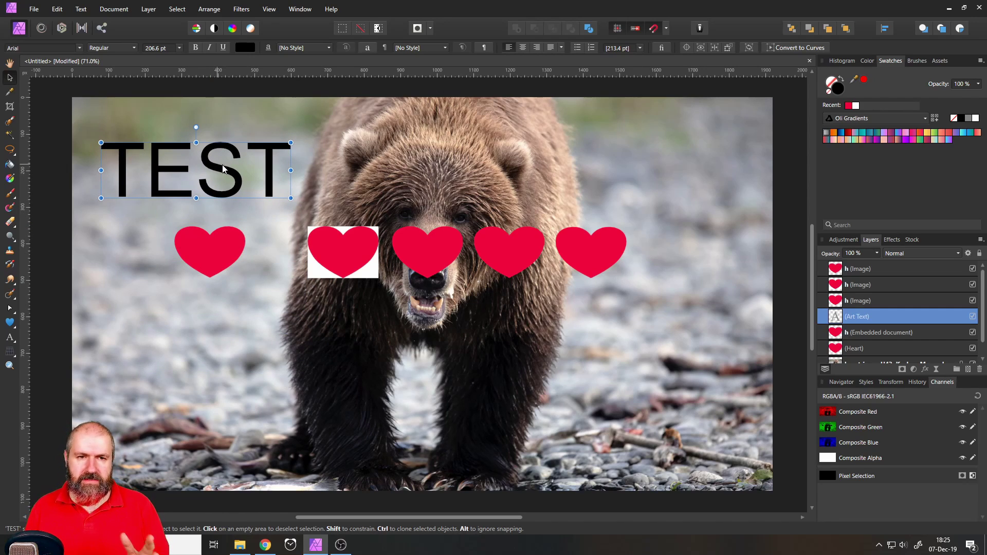
Edit the text so it reads 'TEXT'.
{"action": "double_click", "coordinate": [233, 166]}
{"action": "key", "text": "BackSpace"}
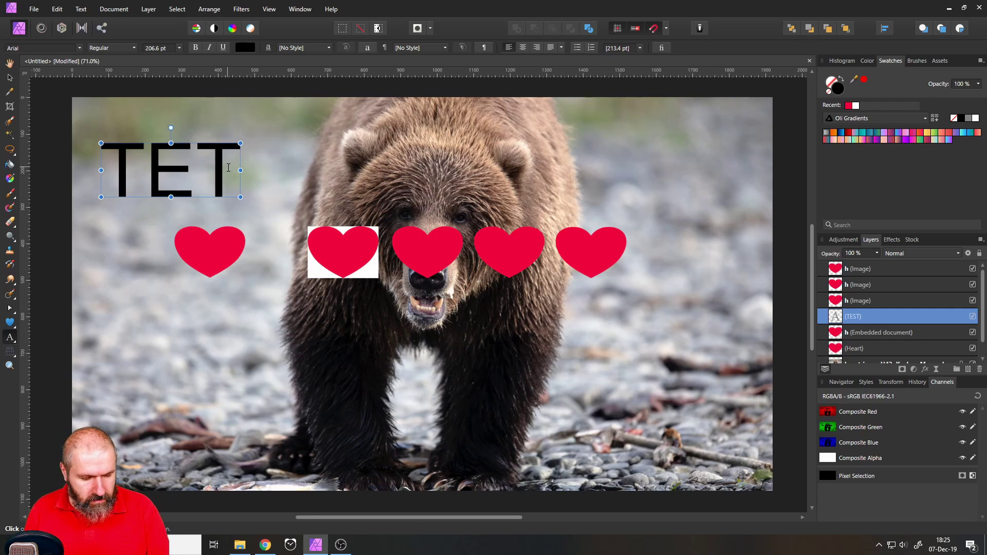
{"action": "type", "text": "X"}
{"action": "left_click", "coordinate": [11, 78]}
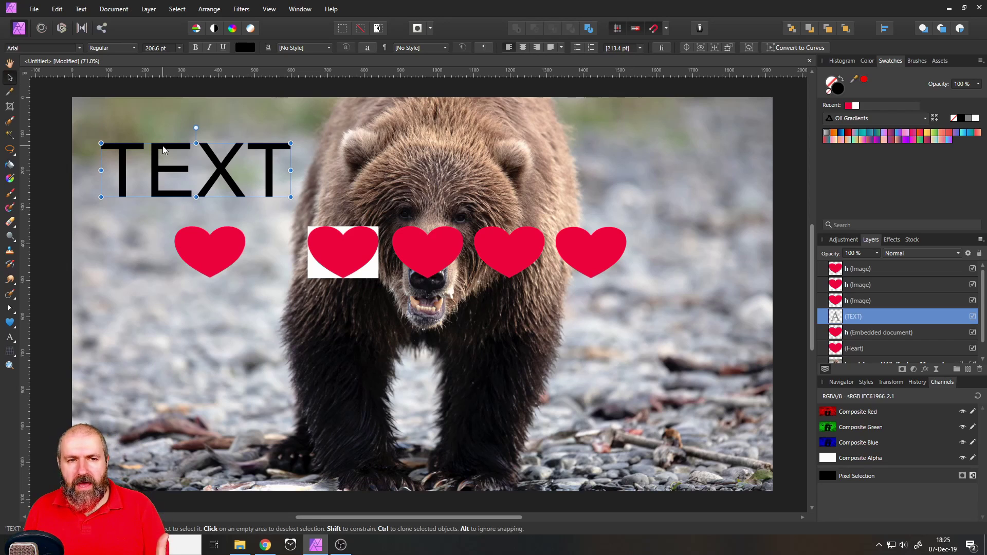
Export the selected TEXT as EPS named 'text', using Selection without background.
{"action": "left_click", "coordinate": [34, 11]}
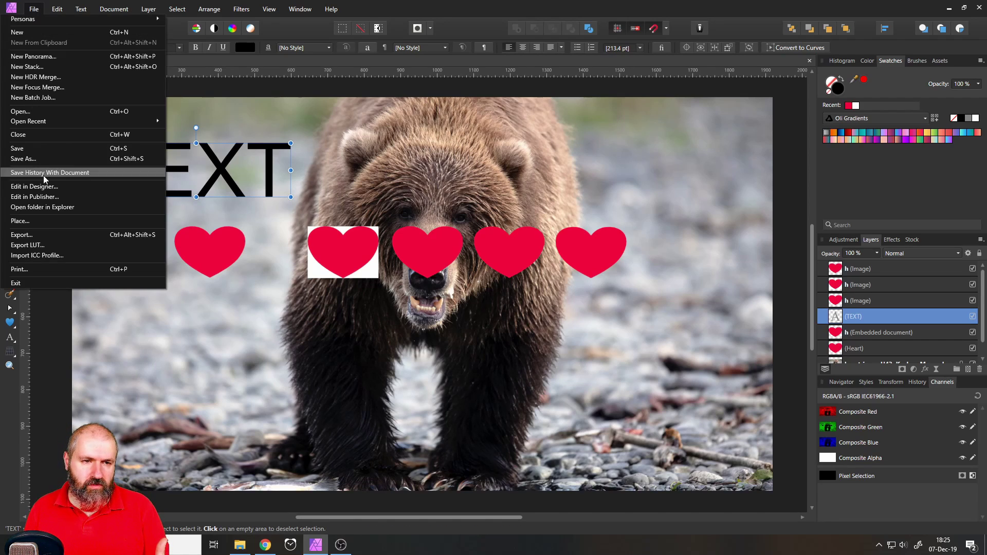
{"action": "left_click", "coordinate": [38, 234]}
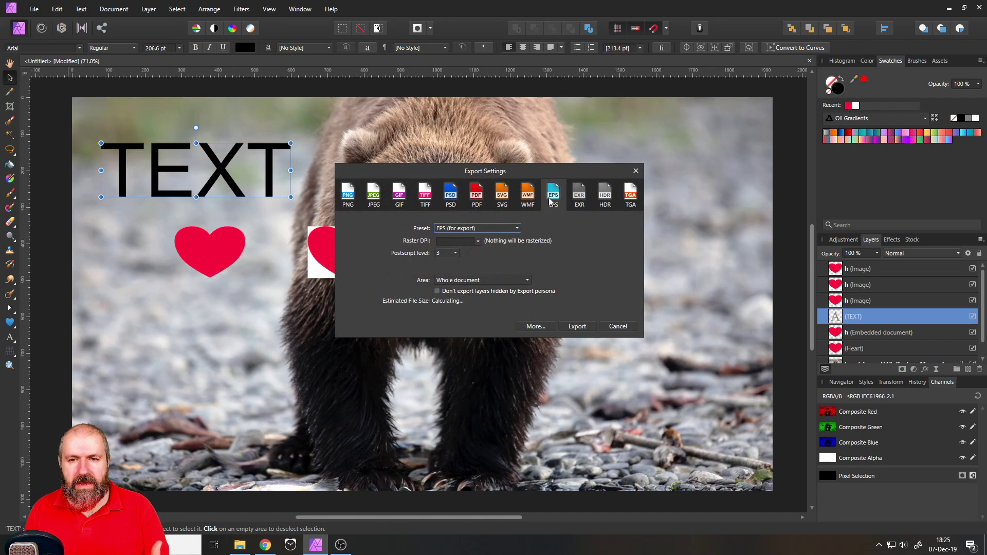
{"action": "left_click", "coordinate": [514, 280]}
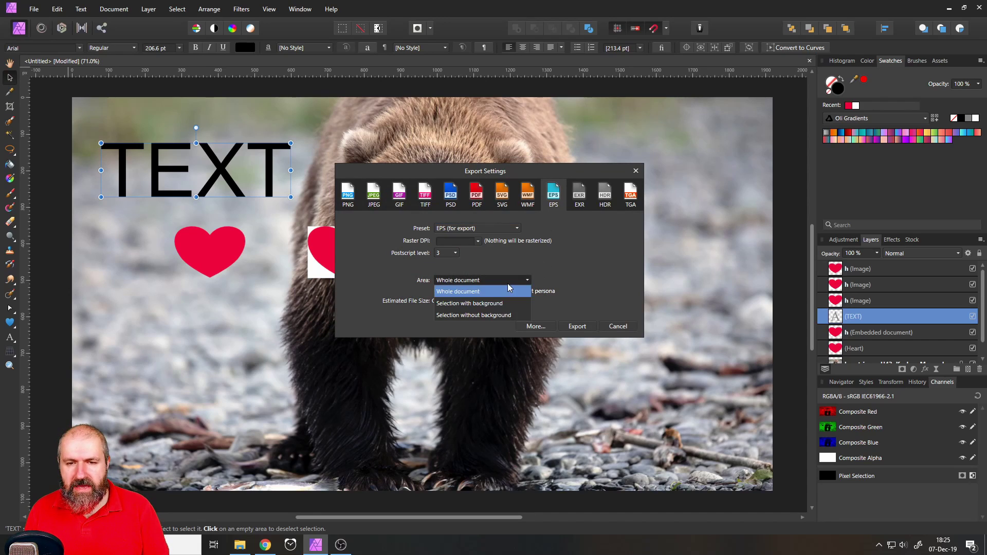
{"action": "left_click", "coordinate": [472, 315]}
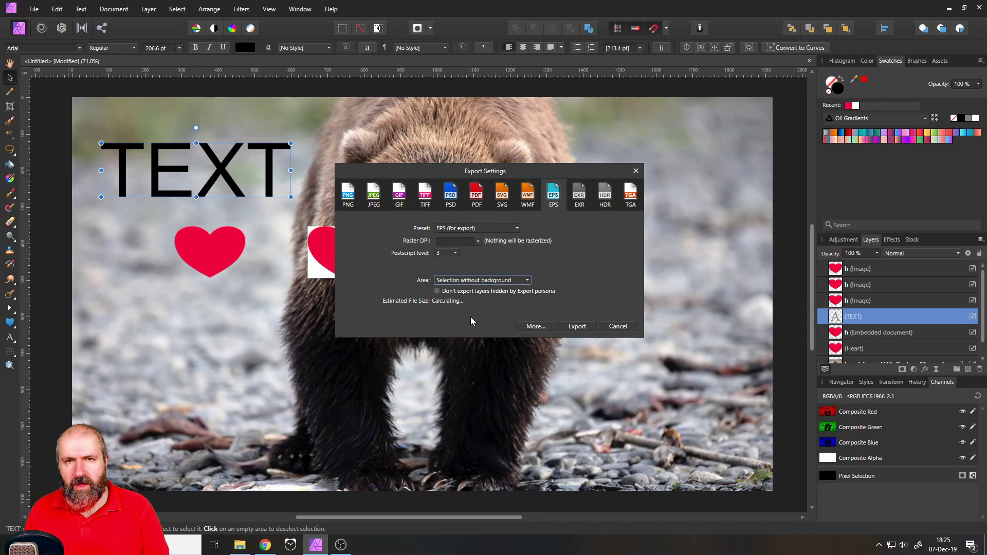
{"action": "left_click", "coordinate": [577, 328]}
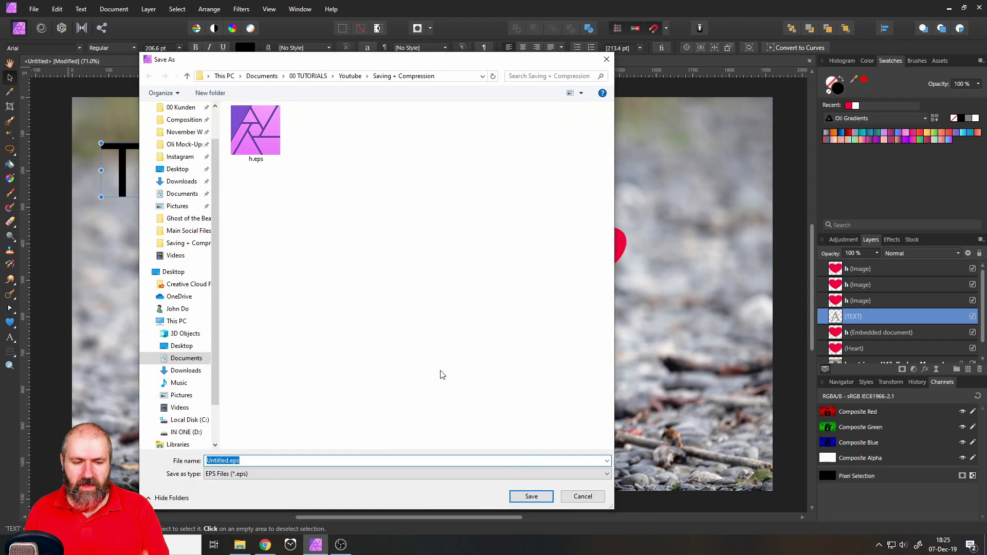
{"action": "type", "text": "text"}
{"action": "key", "text": "Return"}
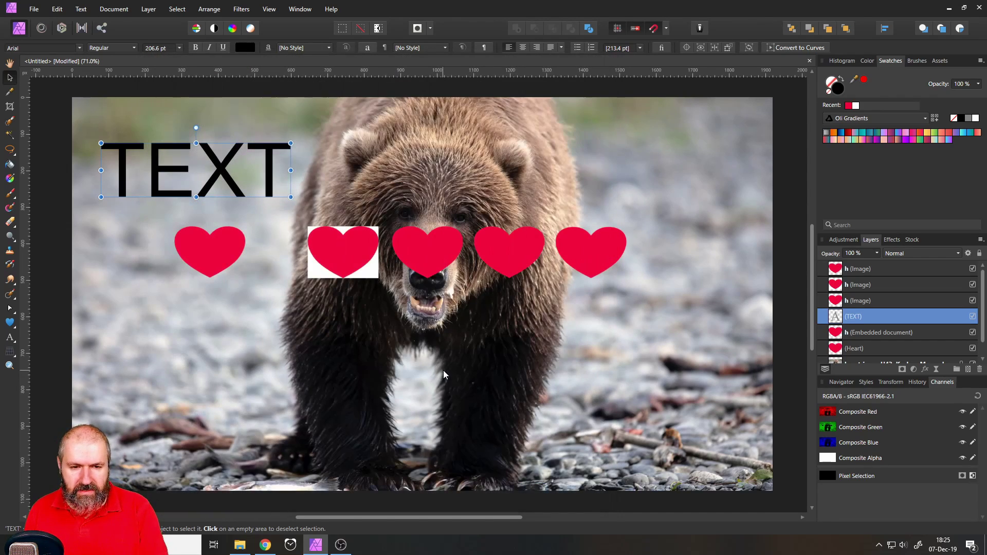
Place text.eps into the photo beside the original TEXT.
{"action": "left_click", "coordinate": [34, 9]}
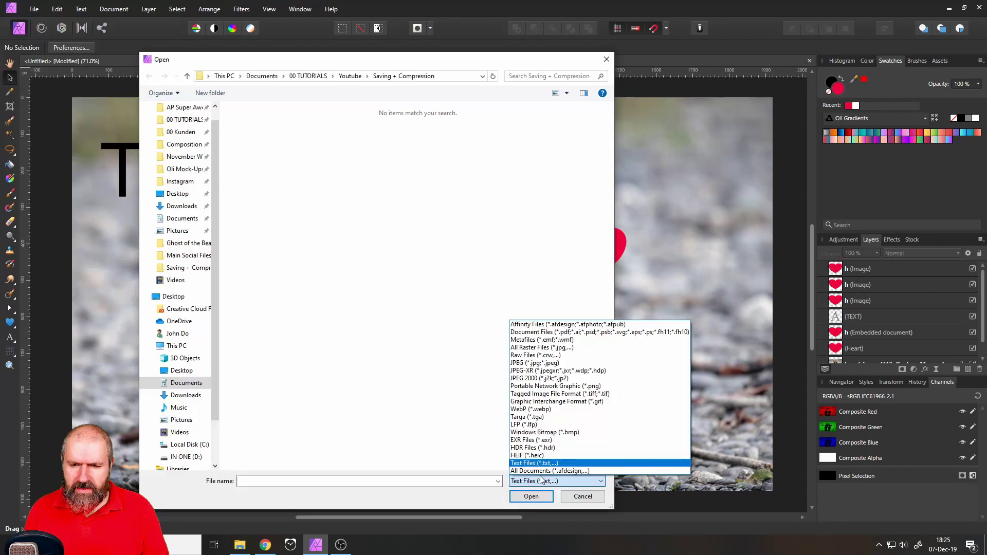
{"action": "left_click", "coordinate": [566, 528]}
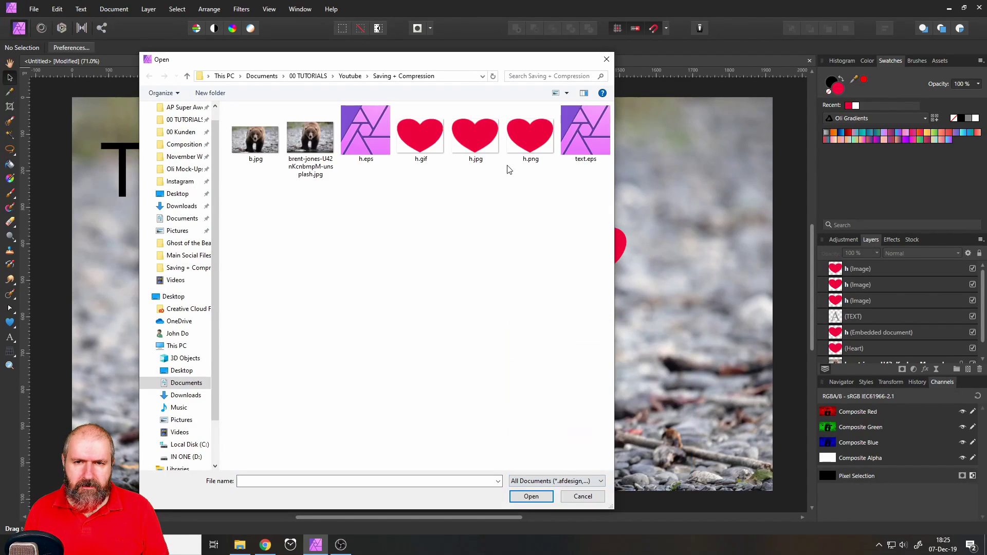
{"action": "double_click", "coordinate": [587, 138]}
{"action": "left_click", "coordinate": [498, 172]}
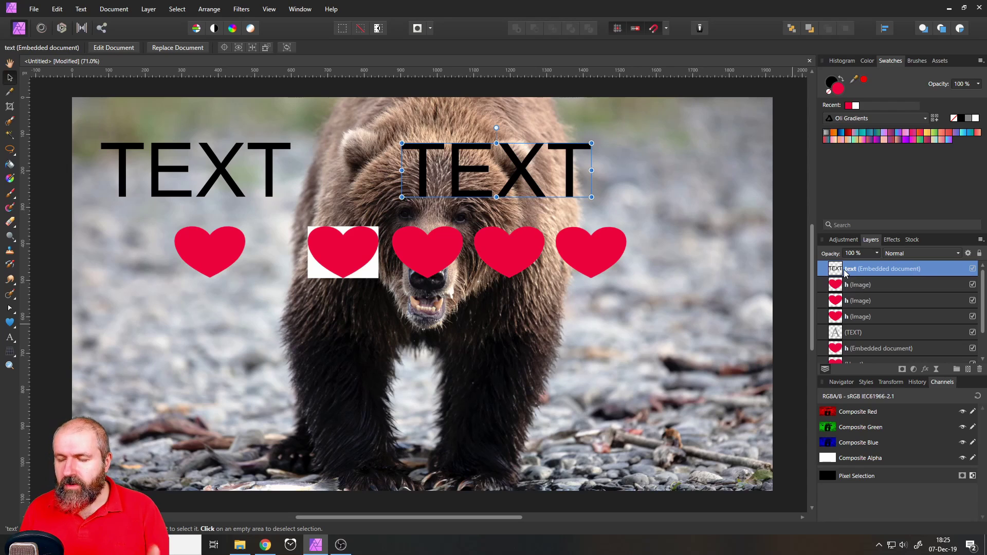
{"action": "double_click", "coordinate": [519, 174]}
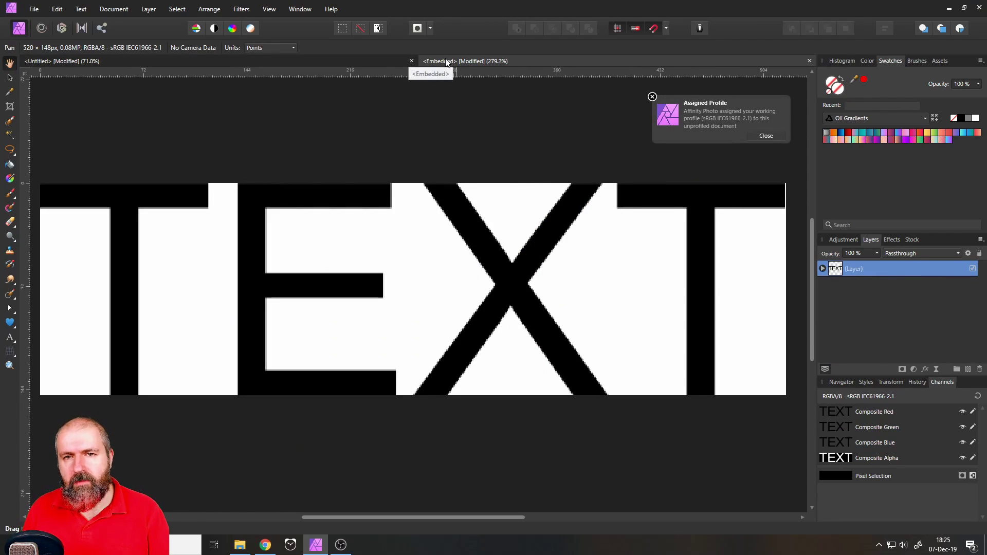
{"action": "left_click", "coordinate": [823, 268]}
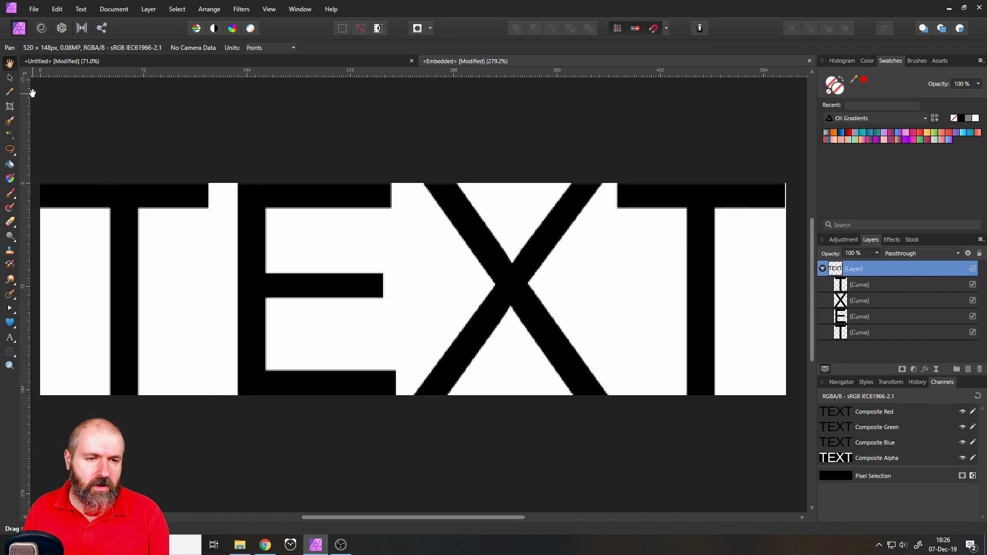
{"action": "left_click", "coordinate": [8, 310]}
{"action": "left_click", "coordinate": [116, 202]}
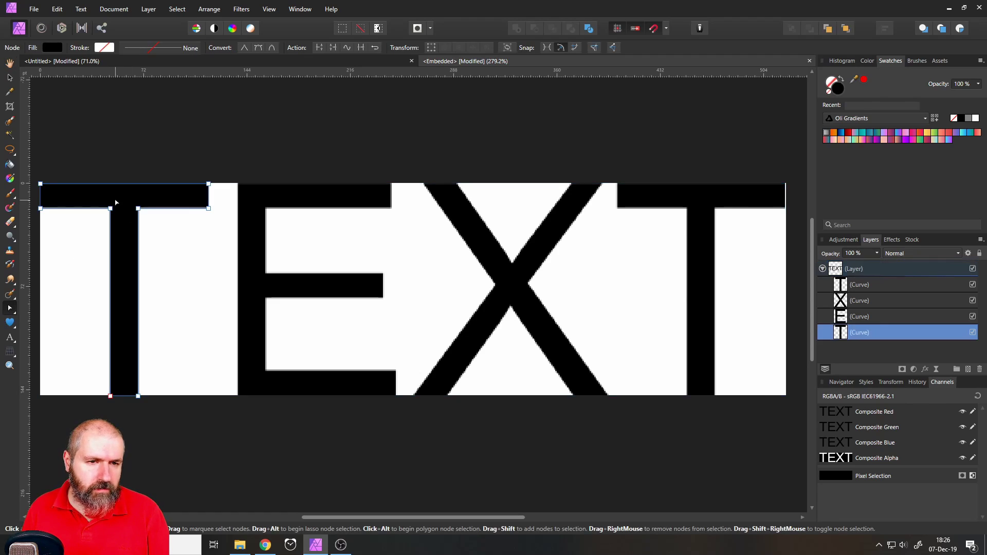
{"action": "left_click_drag", "start_coordinate": [137, 208], "coordinate": [156, 240]}
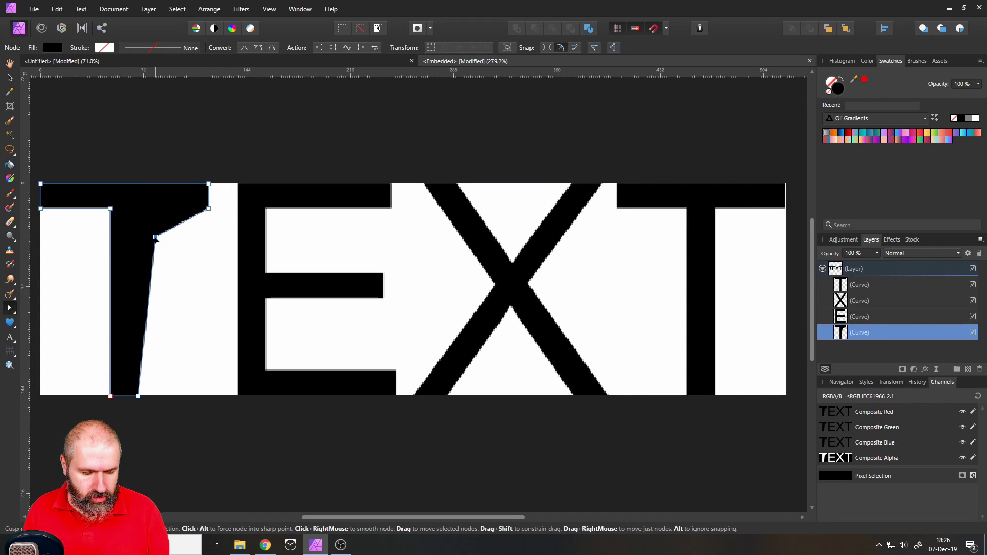
{"action": "key", "text": "ctrl+z"}
{"action": "key", "text": "ctrl+z"}
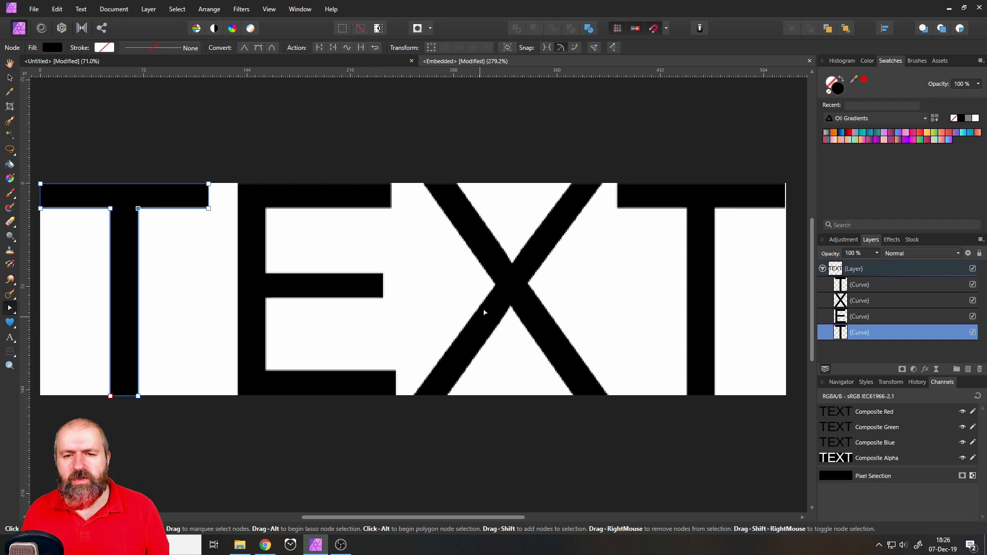
{"action": "left_click", "coordinate": [460, 233]}
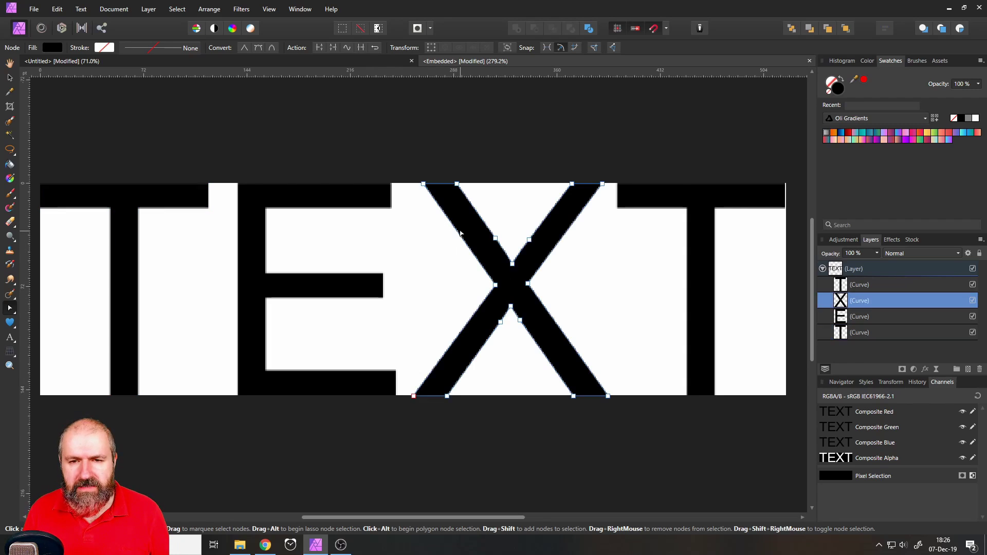
{"action": "left_click_drag", "start_coordinate": [495, 284], "coordinate": [467, 290]}
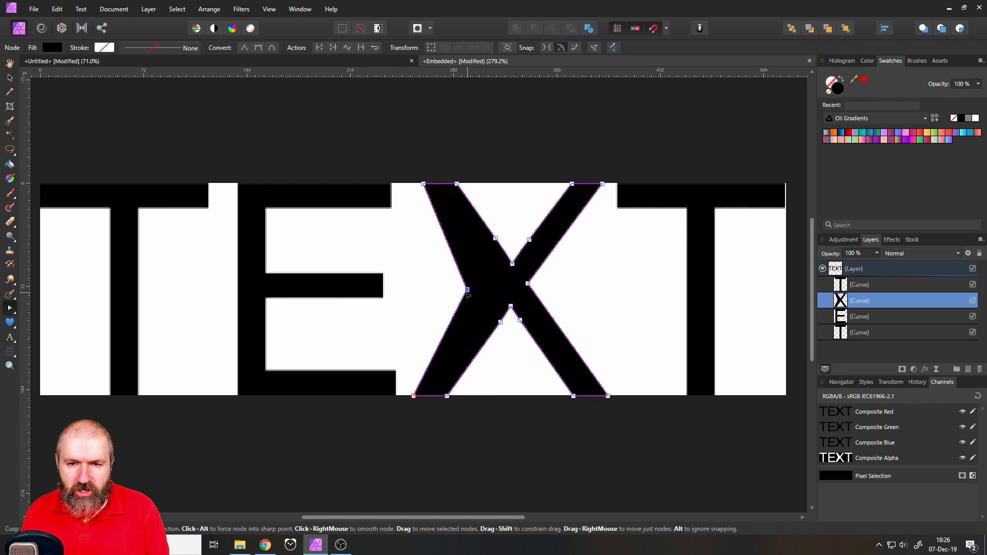
{"action": "key", "text": "ctrl+z"}
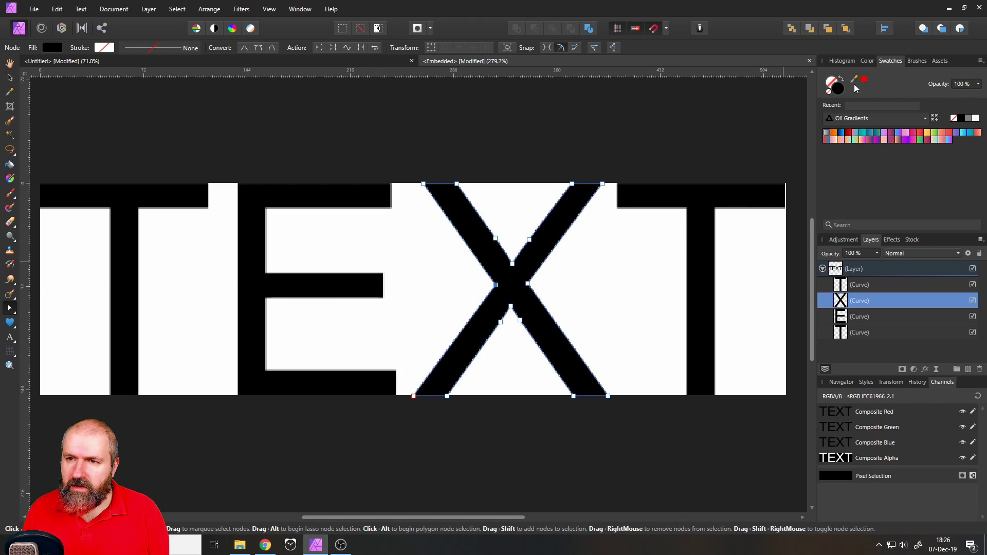
{"action": "left_click", "coordinate": [809, 61]}
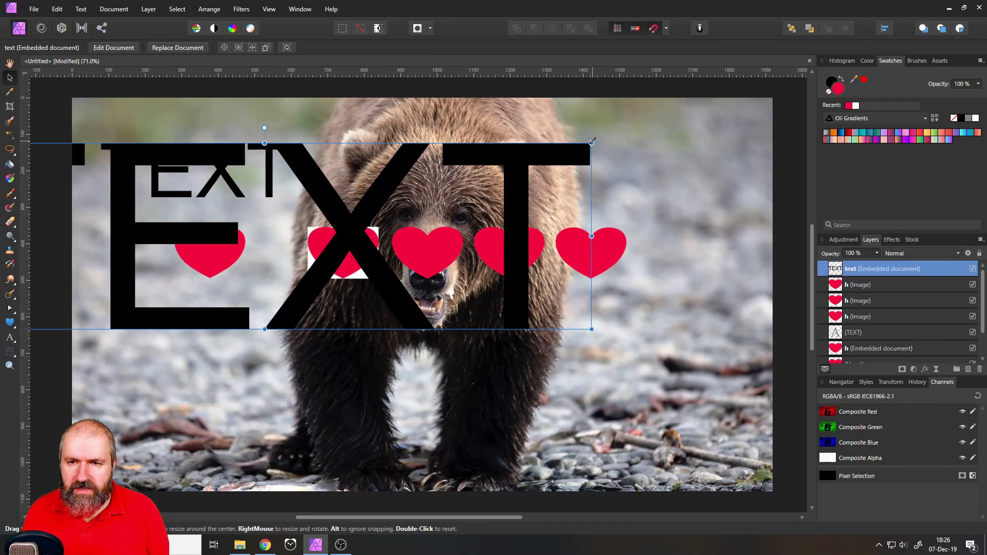
{"action": "left_click_drag", "start_coordinate": [613, 178], "coordinate": [587, 304]}
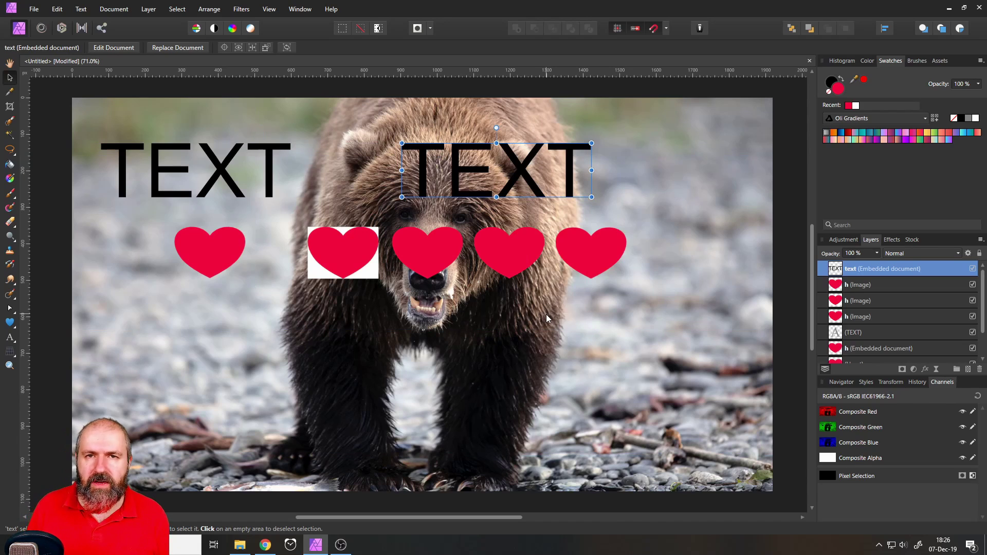
{"action": "left_click", "coordinate": [218, 165]}
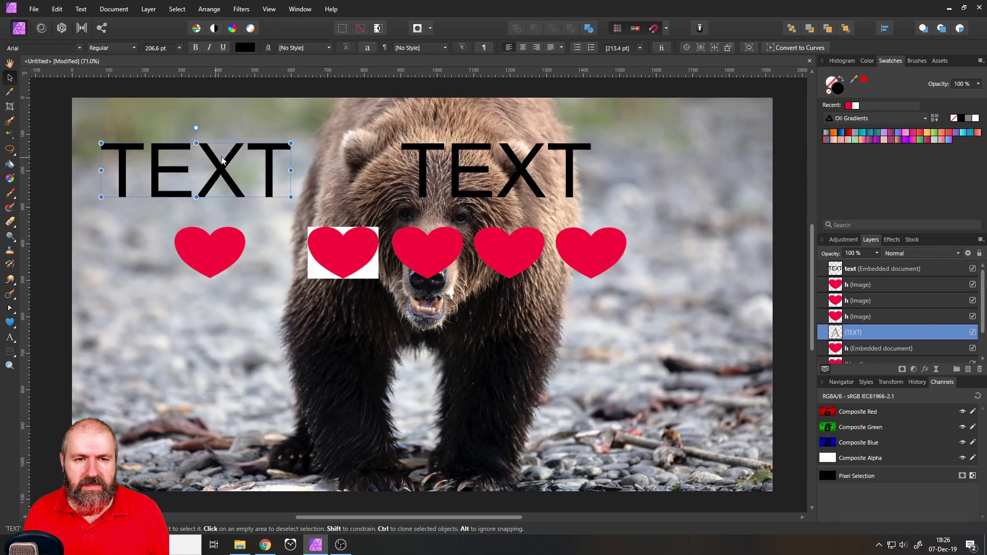